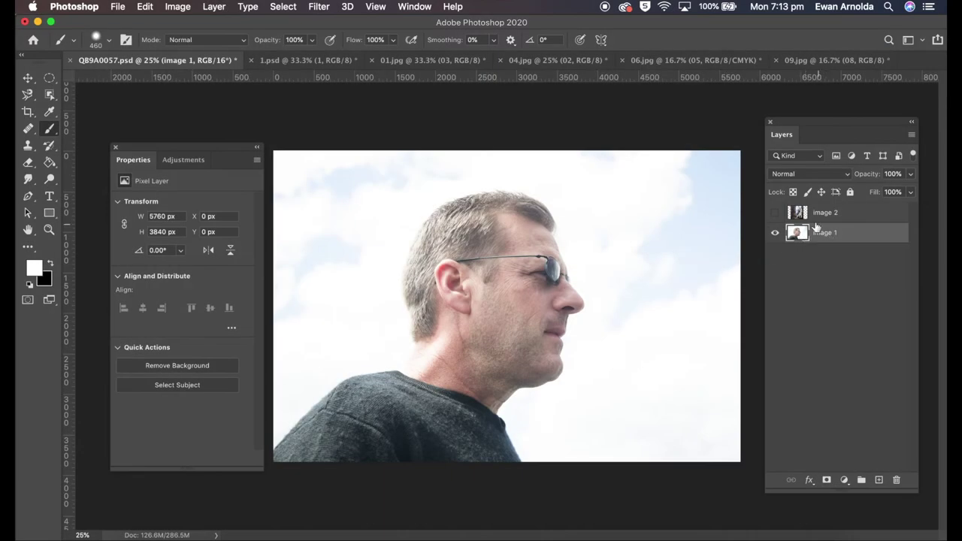
# Show the city-street building photo layer above the profile portrait.
pyautogui.click(777, 215)
# Set the city photo layer's blend mode to Screen.
pyautogui.click(821, 216)
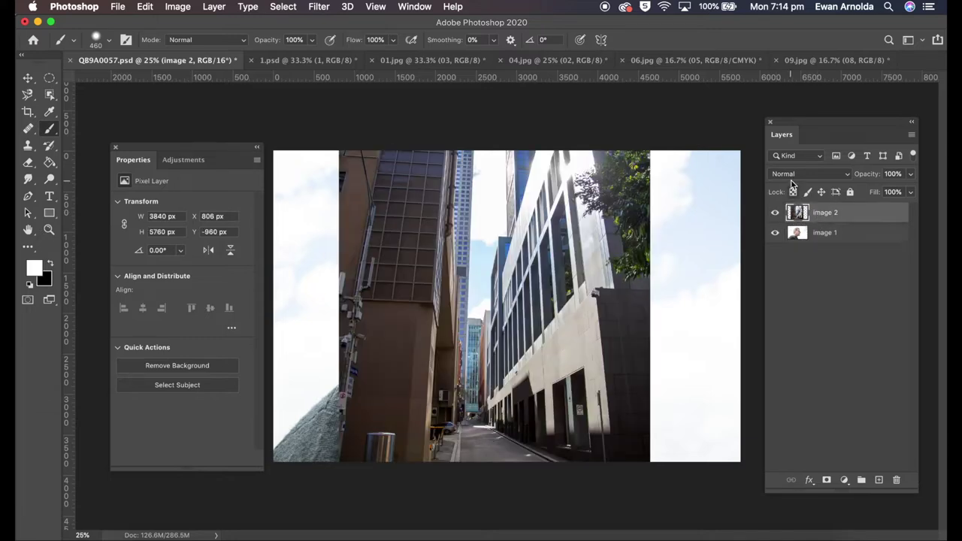
pyautogui.click(793, 175)
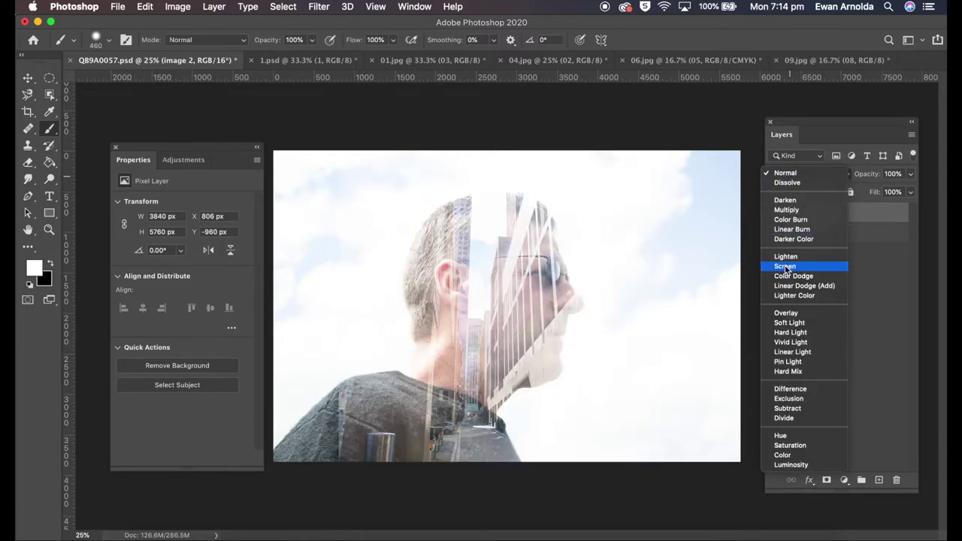
pyautogui.click(785, 267)
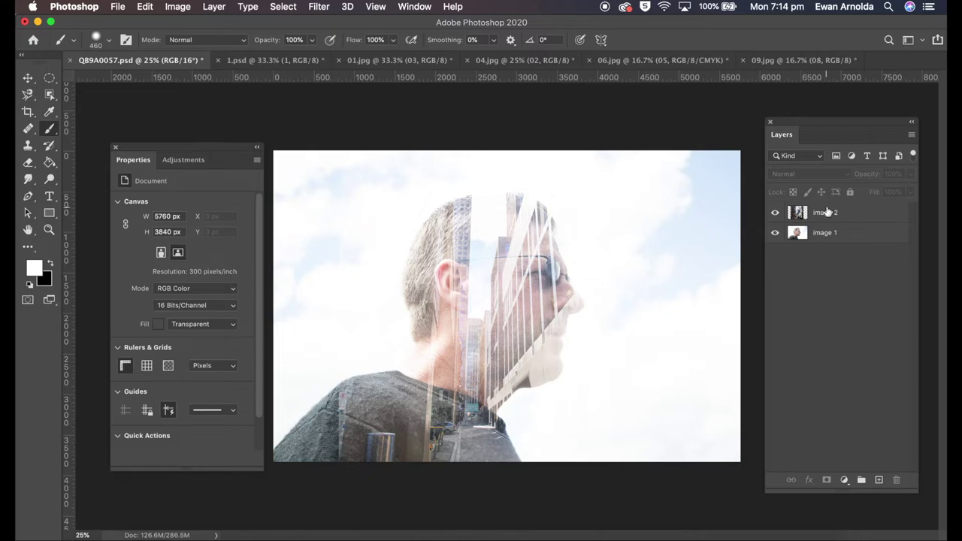
# Add a Maximum Black Black & White adjustment: Reds -76, Yellows -118, Cyans -74, Blues -79.
pyautogui.click(827, 214)
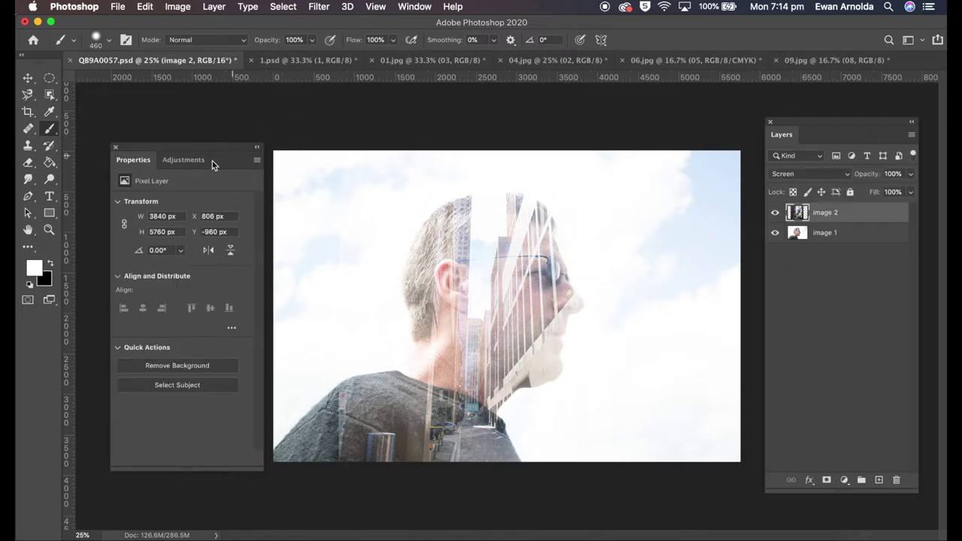
pyautogui.click(184, 159)
pyautogui.click(171, 212)
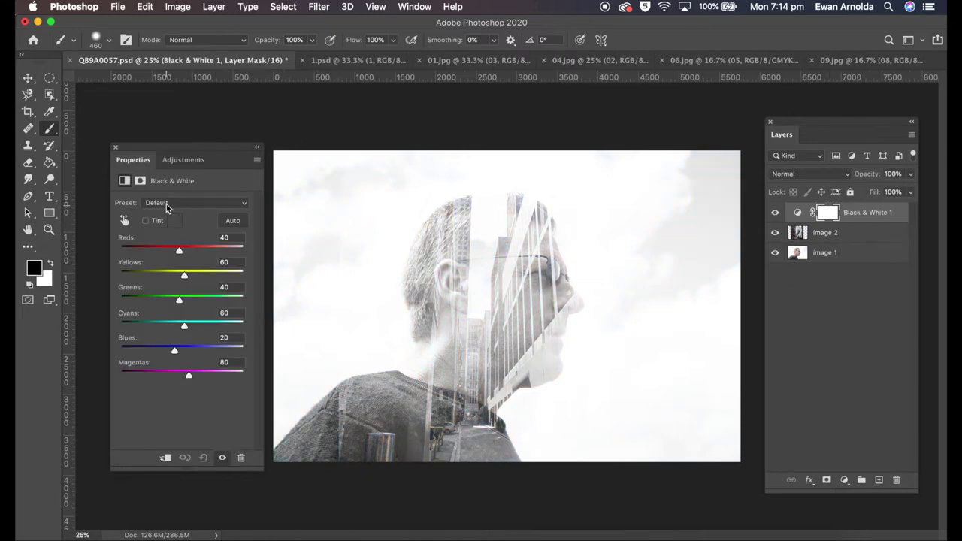
pyautogui.click(165, 204)
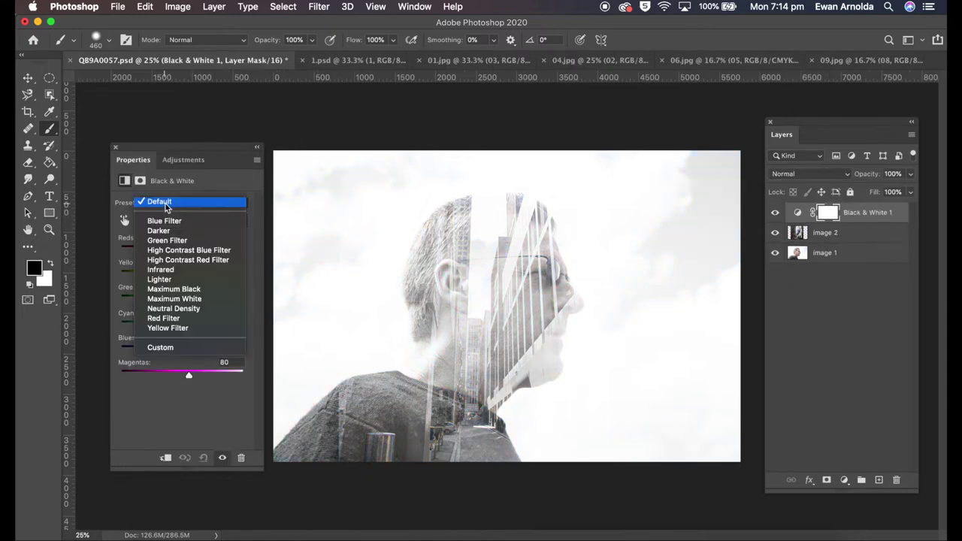
pyautogui.click(171, 289)
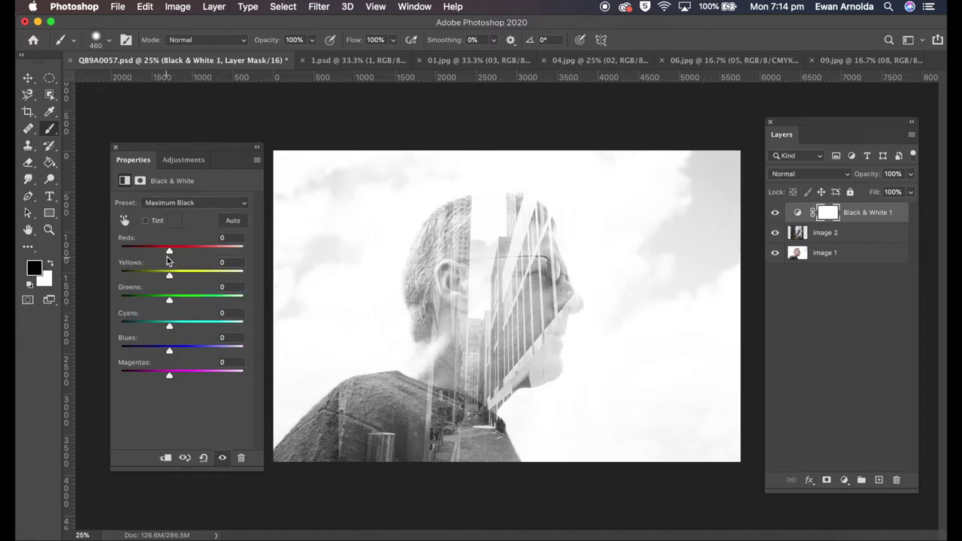
pyautogui.moveTo(169, 251)
pyautogui.mouseDown()
pyautogui.moveTo(150, 252)
pyautogui.moveTo(140, 276)
pyautogui.mouseUp()
pyautogui.moveTo(169, 326)
pyautogui.mouseDown()
pyautogui.moveTo(152, 328)
pyautogui.moveTo(150, 352)
pyautogui.mouseUp()
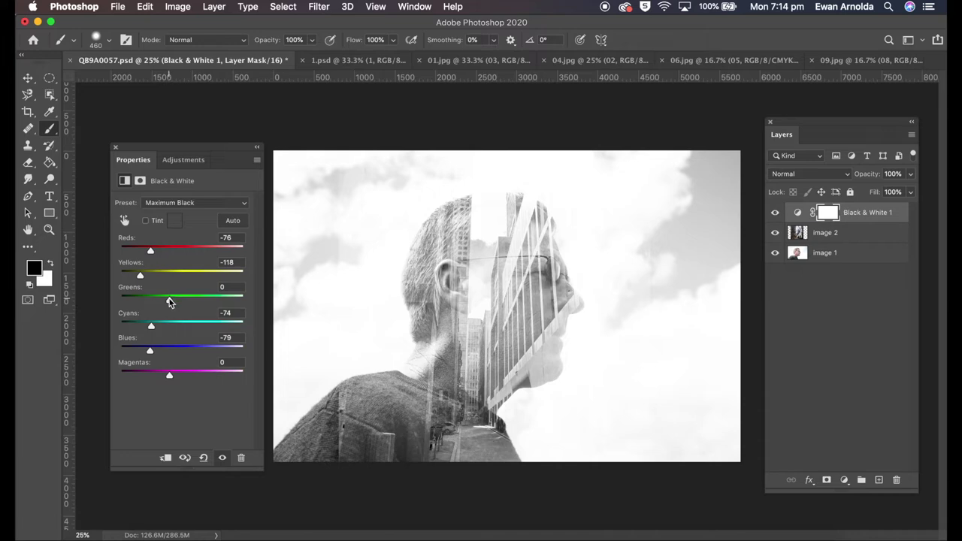
# Mask the city photo, painting black with a 508 px brush over the face and head.
pyautogui.click(828, 235)
pyautogui.click(828, 480)
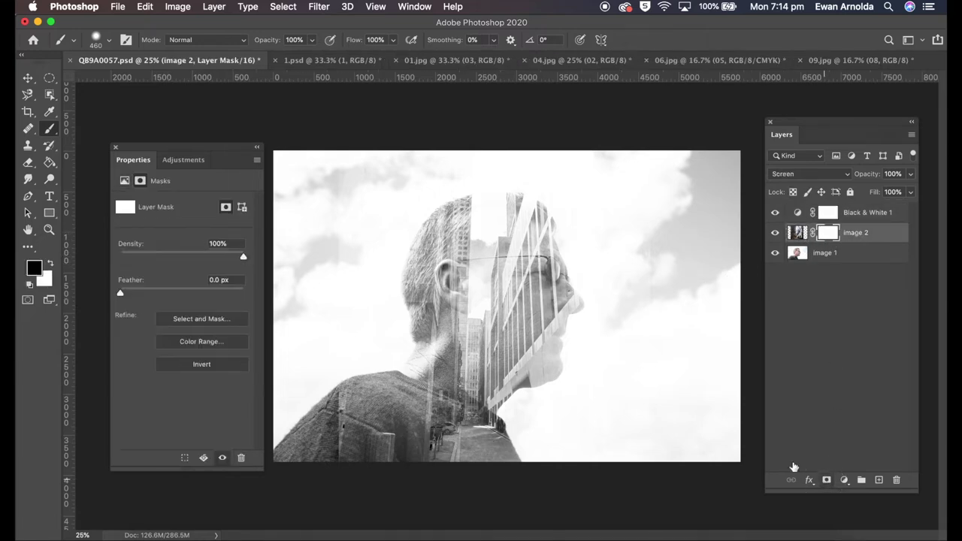
pyautogui.click(109, 41)
pyautogui.moveTo(160, 82); pyautogui.dragTo(164, 82)
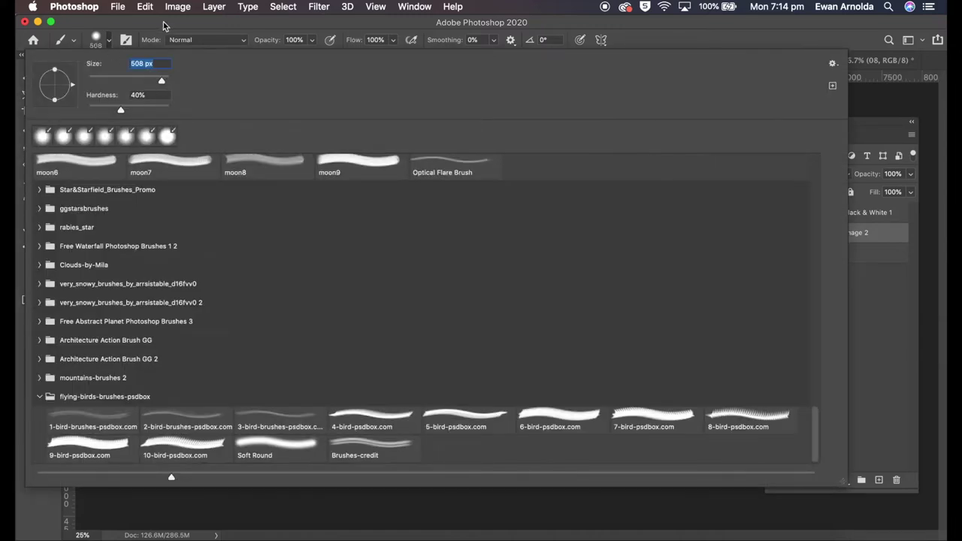
pyautogui.press('Return')
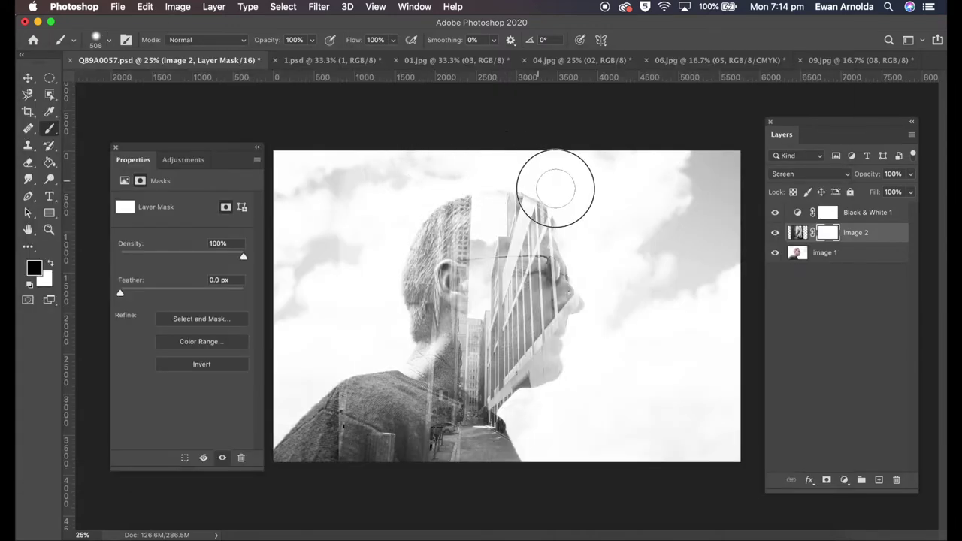
pyautogui.moveTo(580, 242)
pyautogui.mouseDown()
pyautogui.moveTo(602, 279)
pyautogui.moveTo(597, 333)
pyautogui.moveTo(576, 382)
pyautogui.moveTo(535, 415)
pyautogui.moveTo(546, 445)
pyautogui.mouseUp()
pyautogui.moveTo(413, 171)
pyautogui.mouseDown()
pyautogui.moveTo(376, 282)
pyautogui.moveTo(387, 330)
pyautogui.mouseUp()
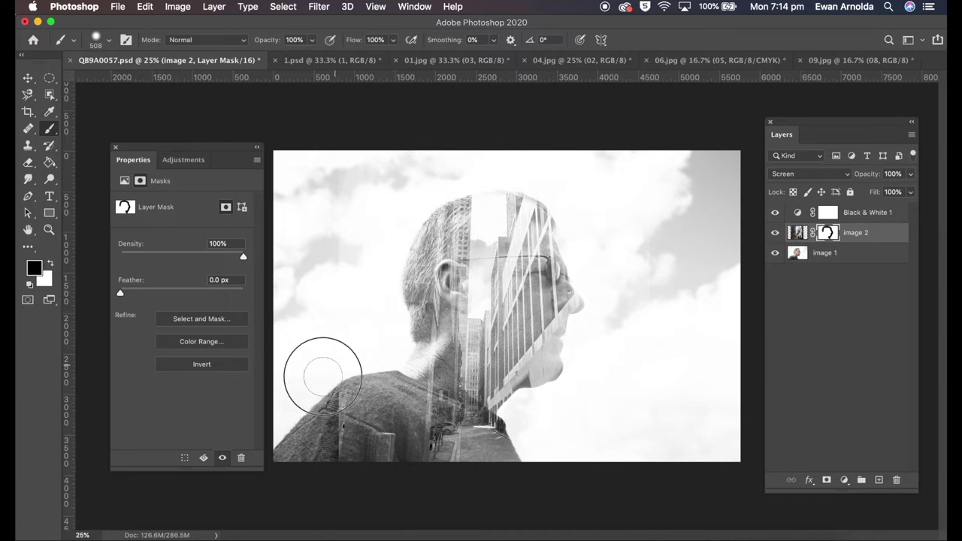
pyautogui.click(846, 254)
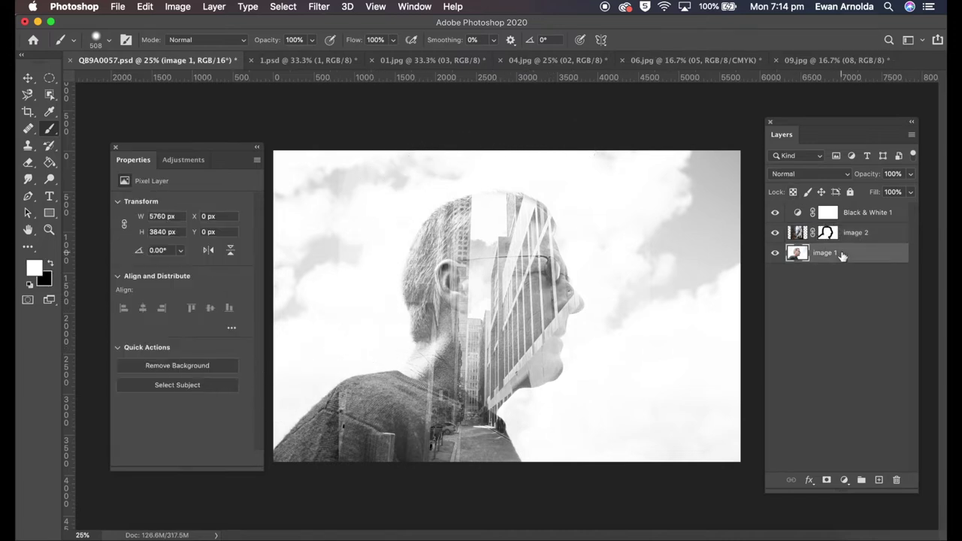
# Add a new layer below image 1 and fill it white with the Paint Bucket.
pyautogui.click(879, 481)
pyautogui.moveTo(838, 256); pyautogui.dragTo(836, 284)
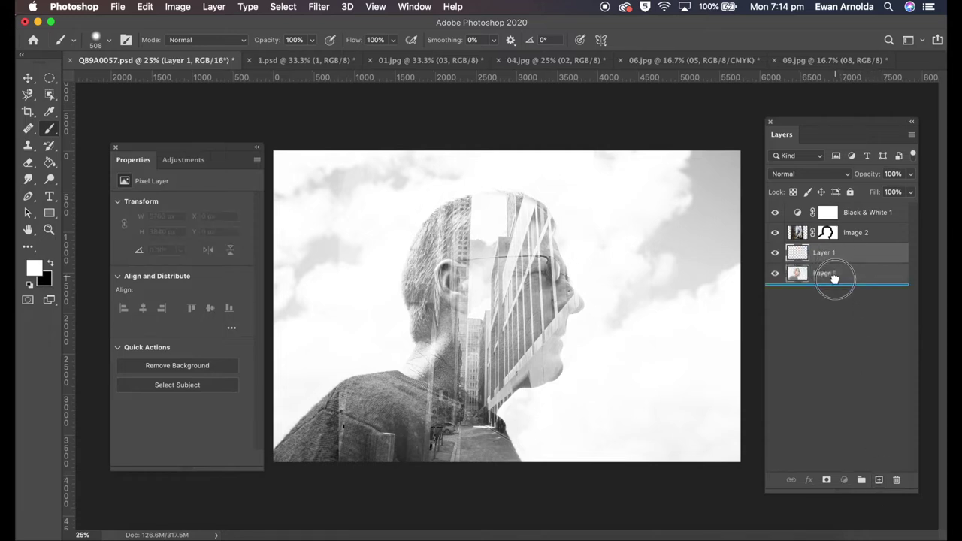
pyautogui.click(50, 163)
pyautogui.click(320, 225)
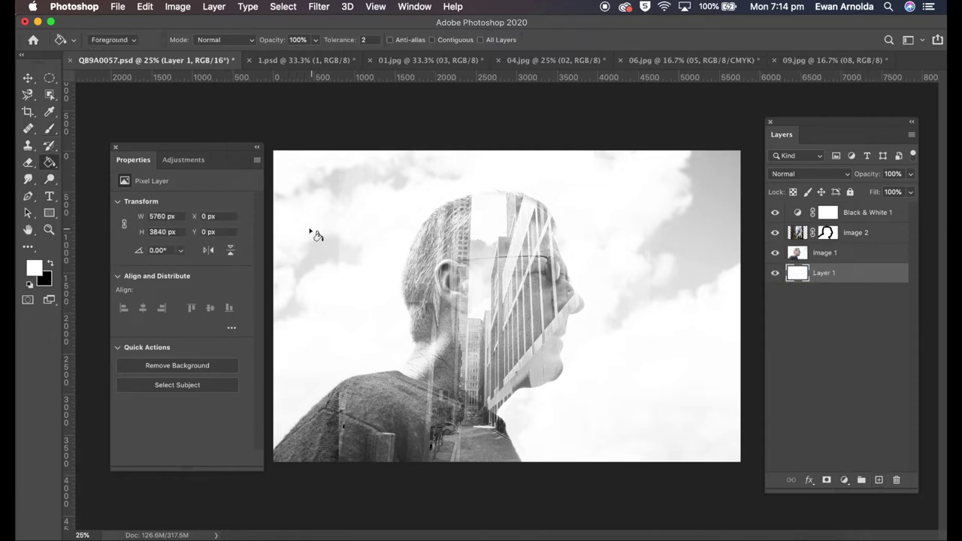
# Brush image 2's mask with swapped colours to clear leftover building traces in the sky.
pyautogui.click(828, 233)
pyautogui.press('b')
pyautogui.press('x')
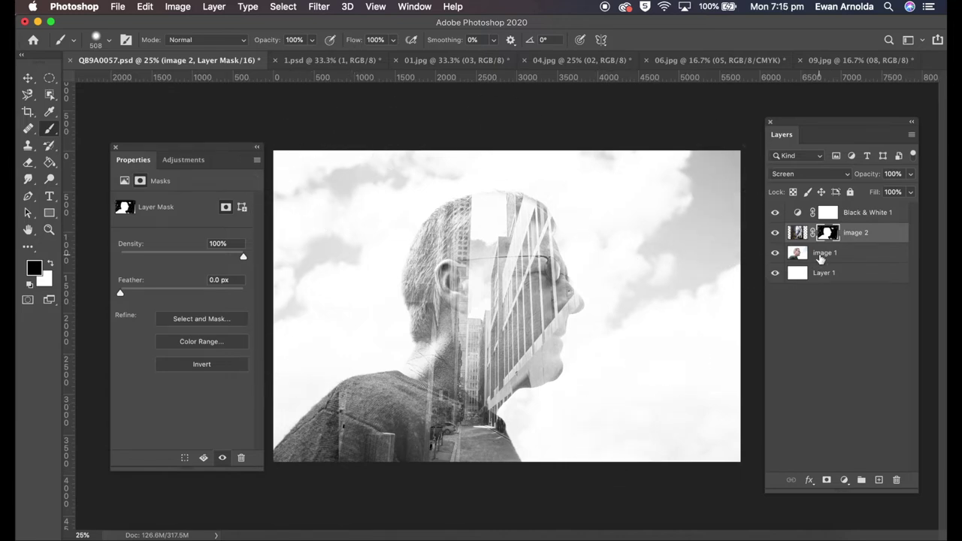
# Mask the portrait and paint out the lower-left shoulder and below the chin.
pyautogui.click(820, 256)
pyautogui.click(826, 480)
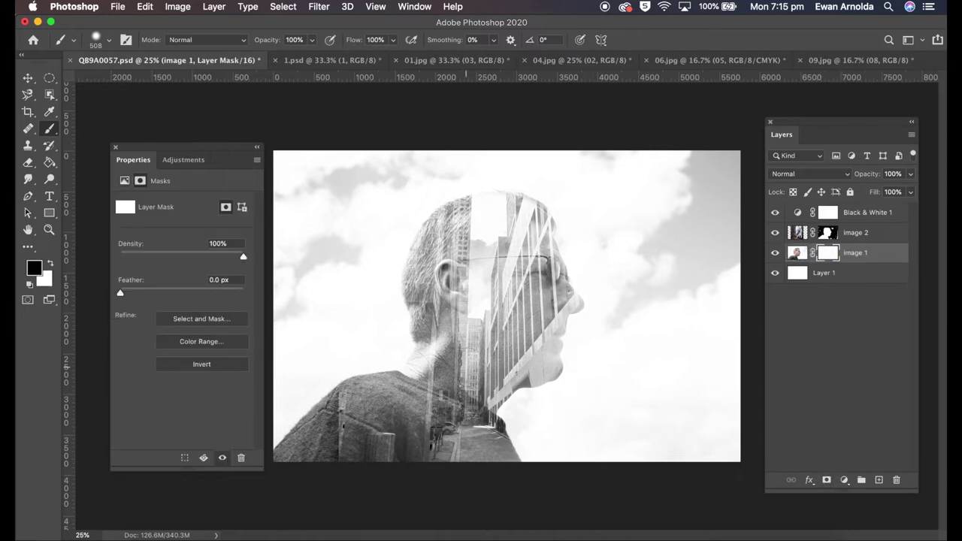
pyautogui.click(109, 40)
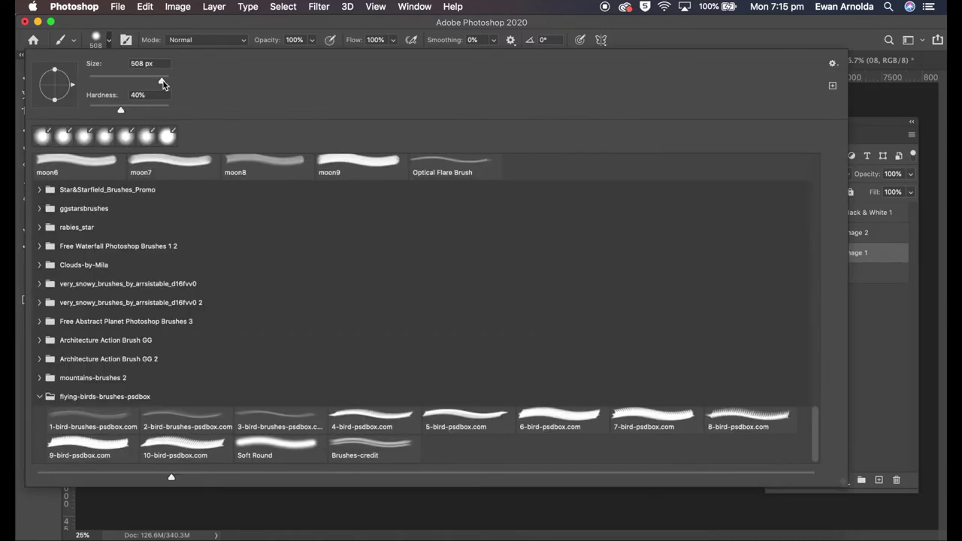
pyautogui.click(166, 48)
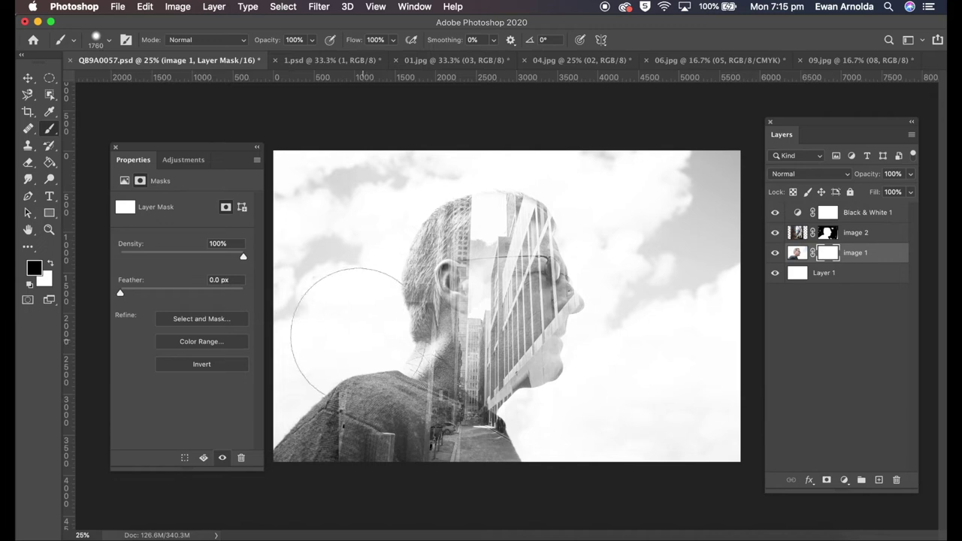
pyautogui.moveTo(319, 316)
pyautogui.mouseDown()
pyautogui.moveTo(286, 369)
pyautogui.moveTo(311, 353)
pyautogui.moveTo(226, 421)
pyautogui.mouseUp()
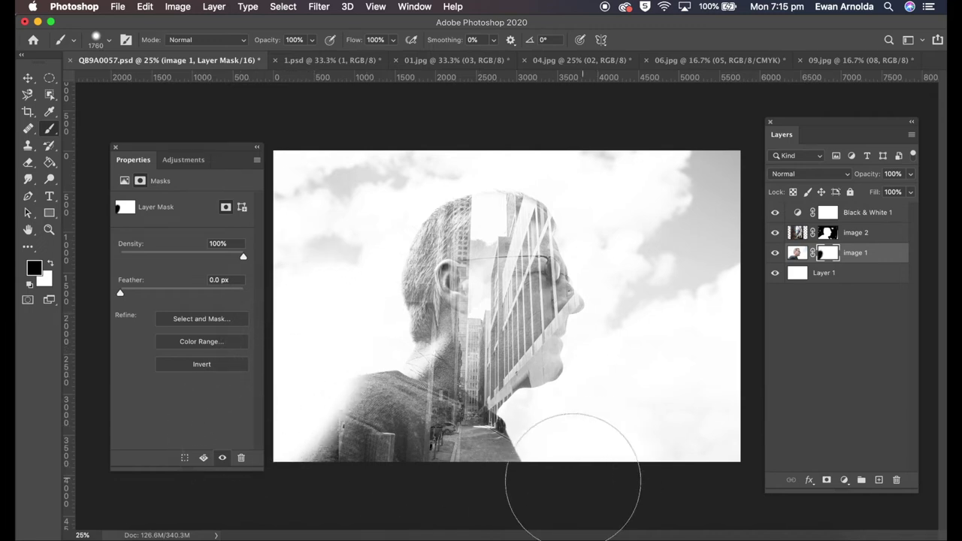
pyautogui.moveTo(549, 481); pyautogui.dragTo(551, 462)
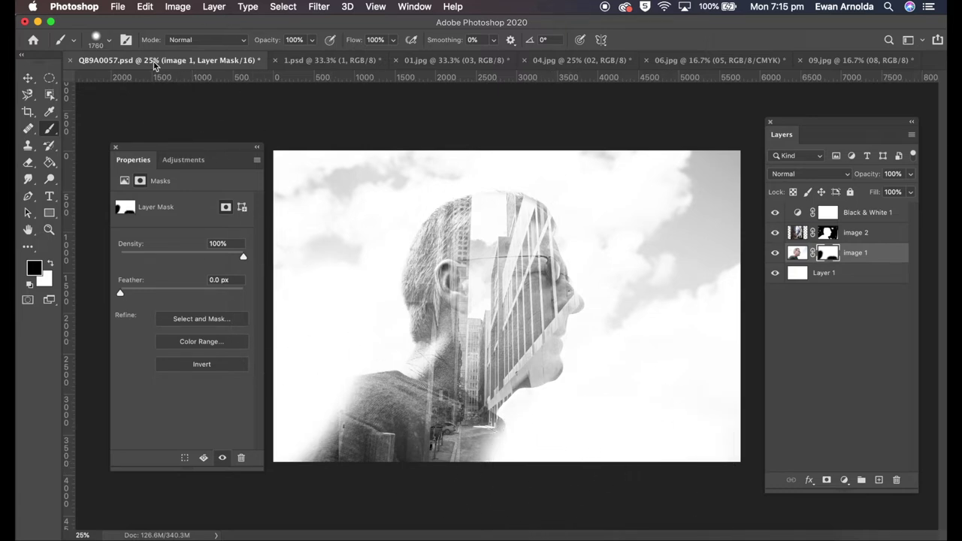
# Reduce the brush to 476 px and fade more of the lower-left shoulder.
pyautogui.click(110, 42)
pyautogui.doubleClick(134, 60)
pyautogui.write('476')
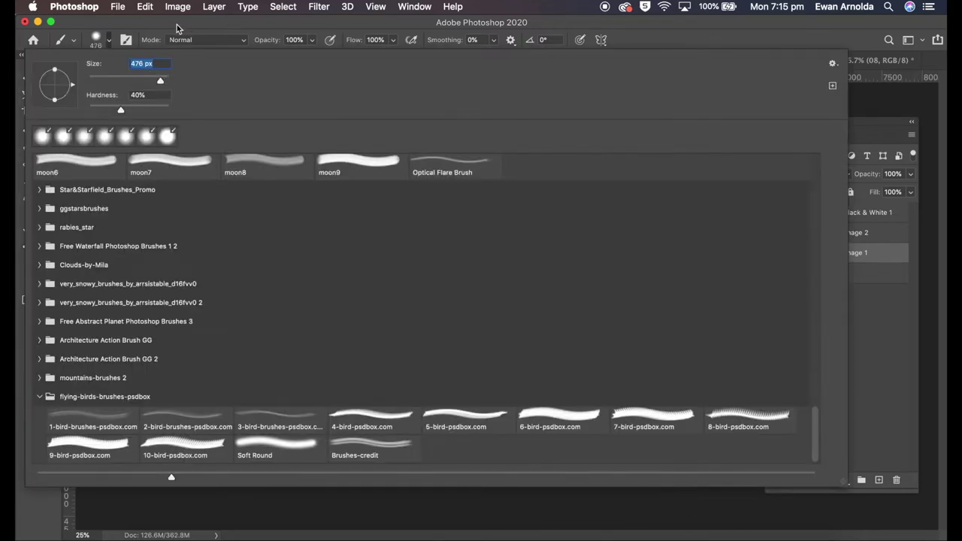
pyautogui.press('Return')
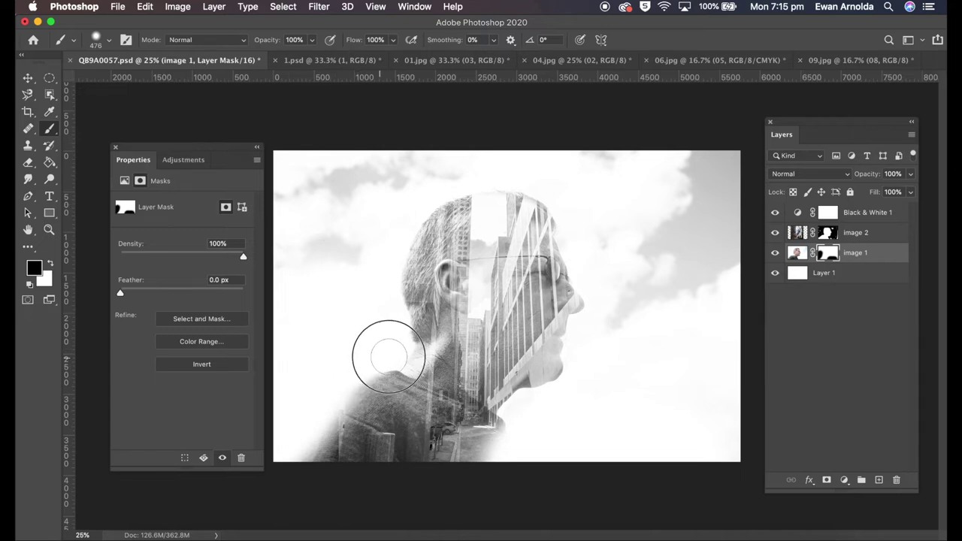
pyautogui.moveTo(382, 361); pyautogui.dragTo(301, 408)
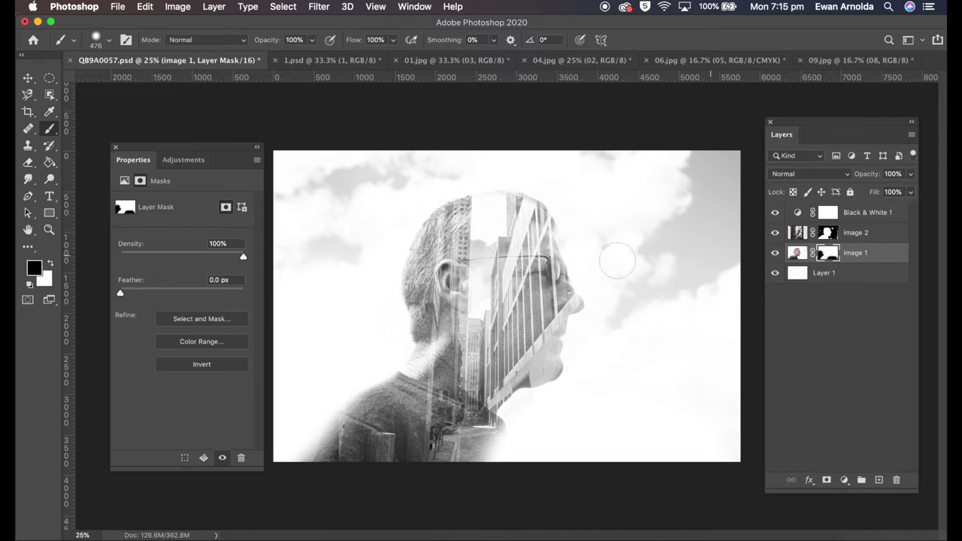
pyautogui.click(49, 261)
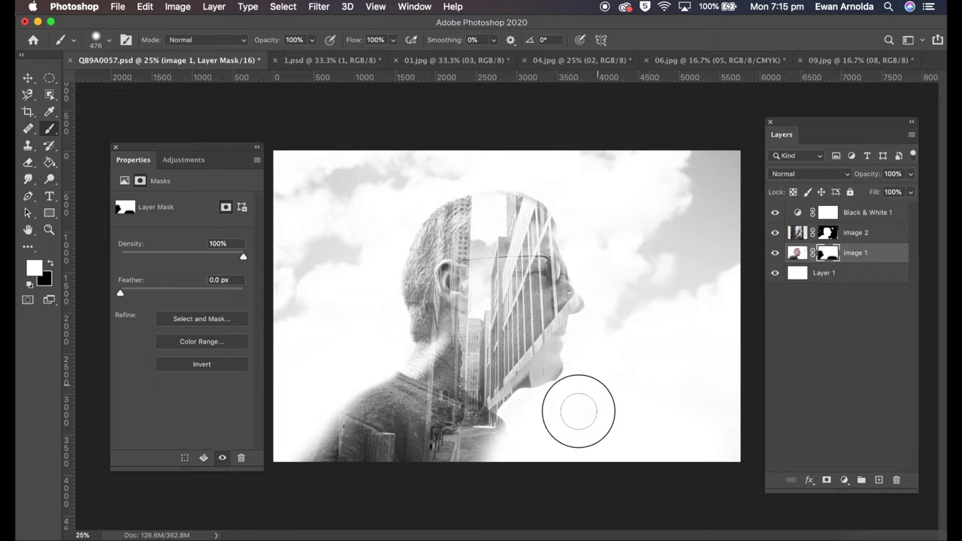
pyautogui.click(878, 217)
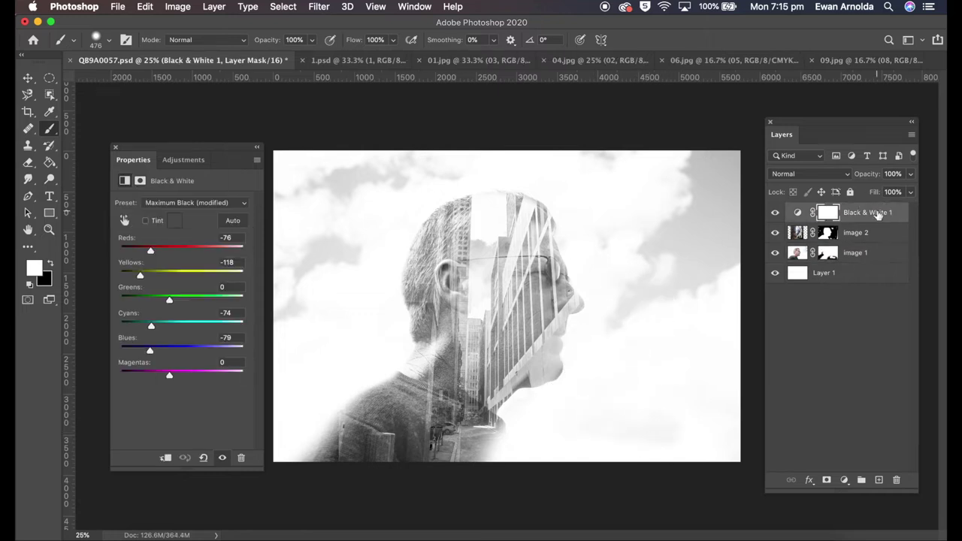
# Add a Brightness/Contrast adjustment with Brightness -25 and Contrast 15.
pyautogui.click(184, 159)
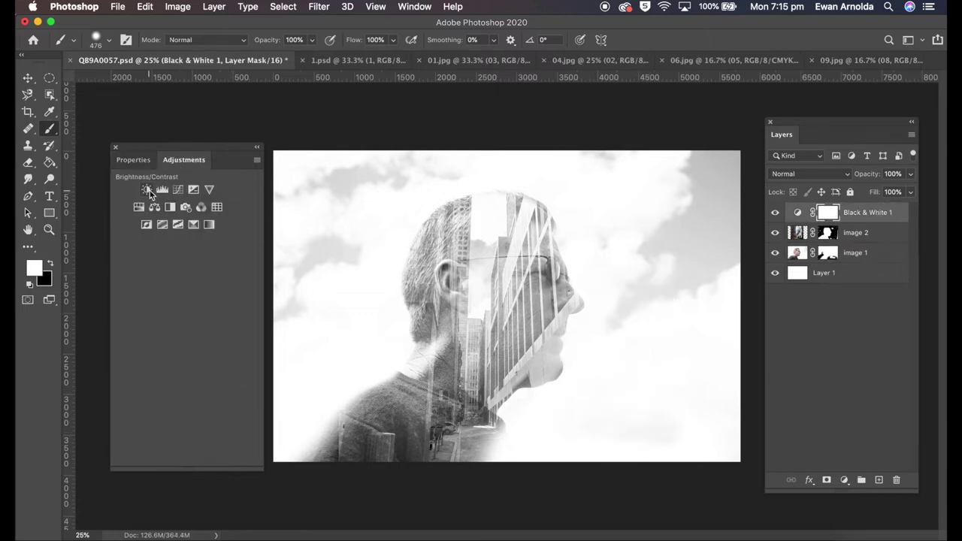
pyautogui.click(147, 190)
pyautogui.moveTo(181, 240)
pyautogui.mouseDown()
pyautogui.moveTo(171, 239)
pyautogui.moveTo(191, 263)
pyautogui.mouseUp()
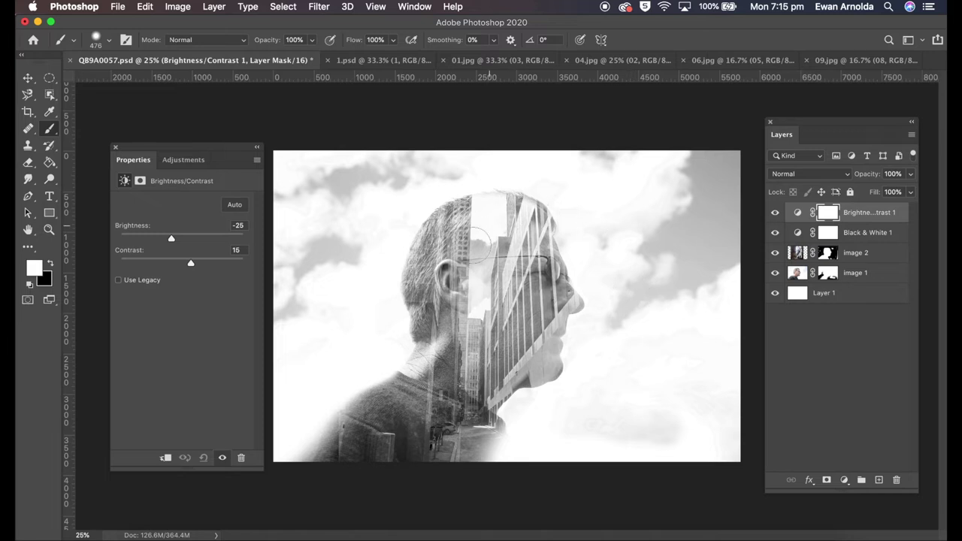
# Paint the top of the head on image 1's mask, then bring up 1.psd.
pyautogui.click(829, 273)
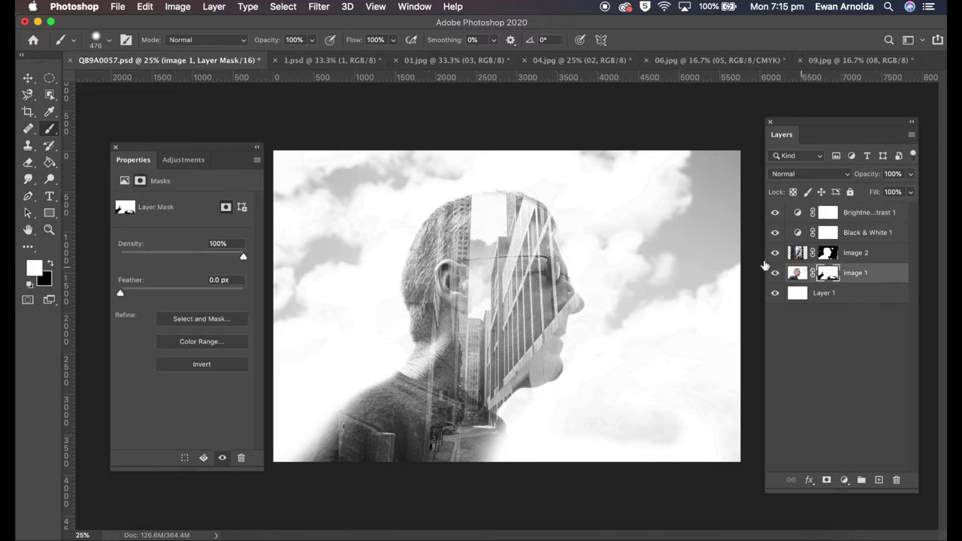
pyautogui.moveTo(488, 192); pyautogui.dragTo(489, 197)
pyautogui.click(51, 263)
pyautogui.moveTo(490, 183); pyautogui.dragTo(492, 187)
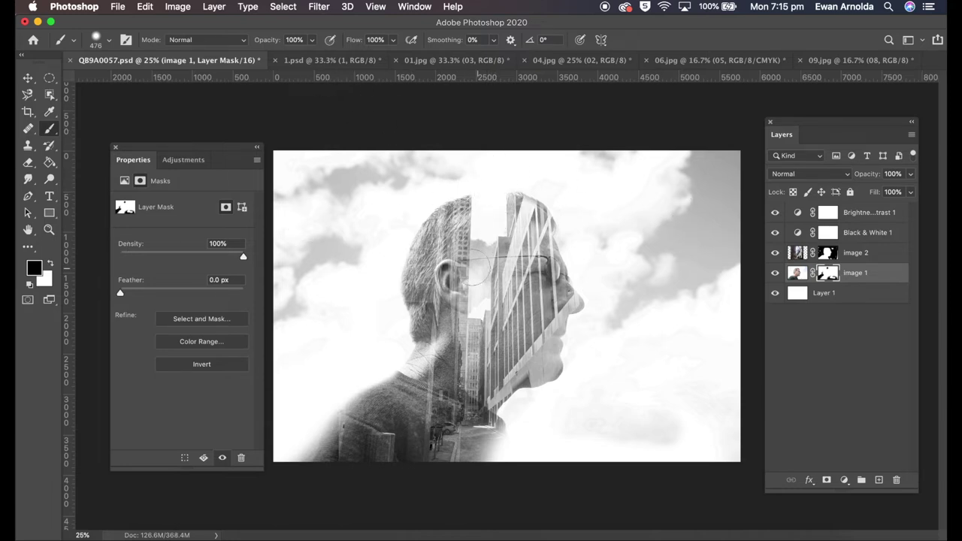
pyautogui.click(309, 60)
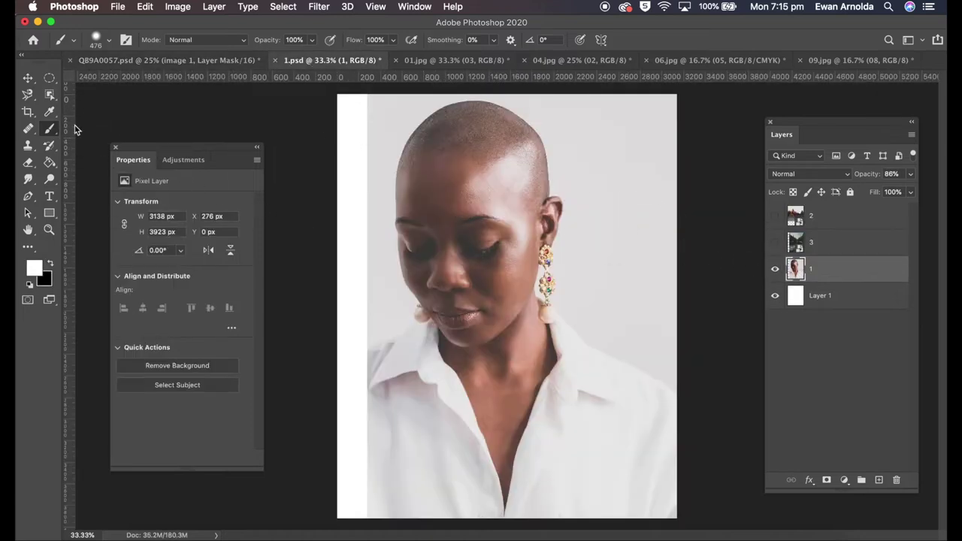
# Cut the woman from her grey backdrop using Object Selection and Remove Background.
pyautogui.click(50, 95)
pyautogui.moveTo(369, 96); pyautogui.dragTo(679, 518)
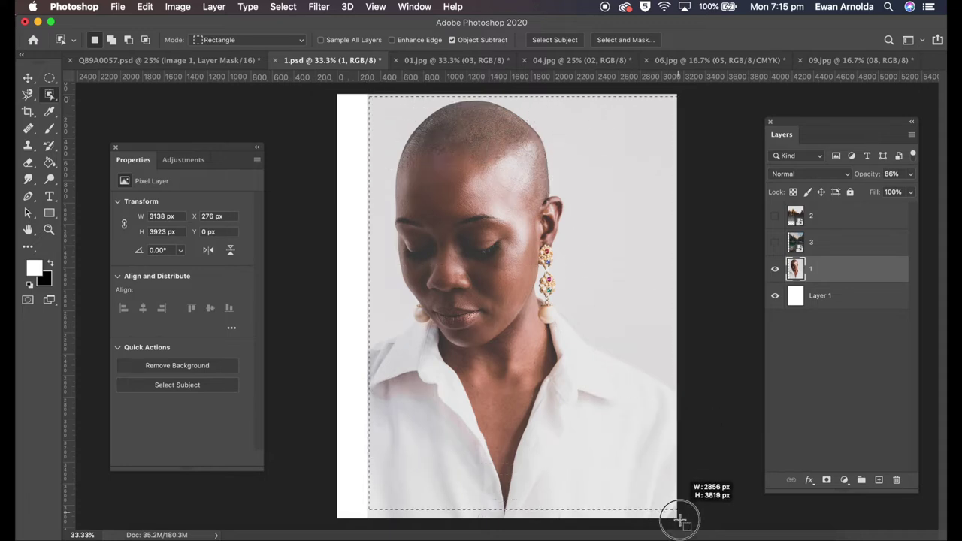
pyautogui.moveTo(679, 518); pyautogui.dragTo(681, 526)
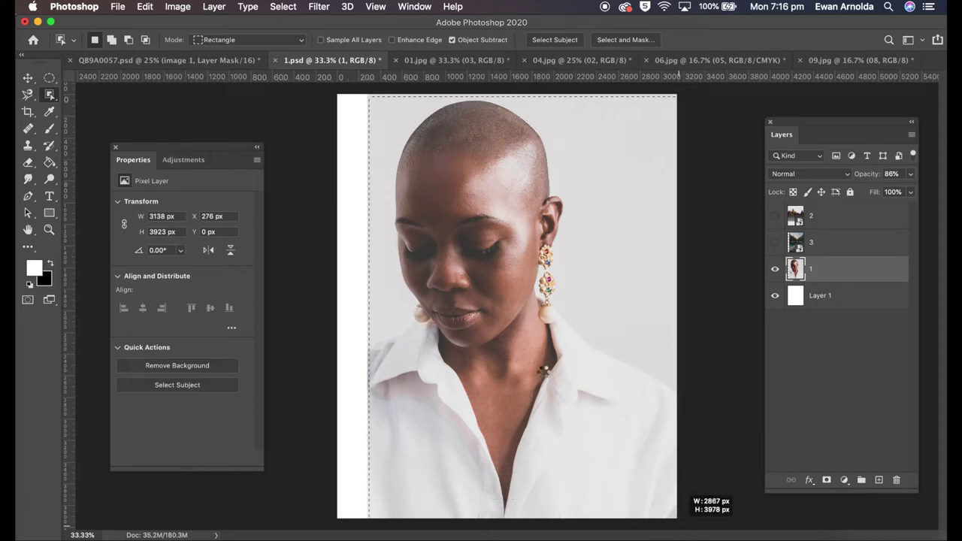
pyautogui.click(195, 366)
pyautogui.click(579, 205)
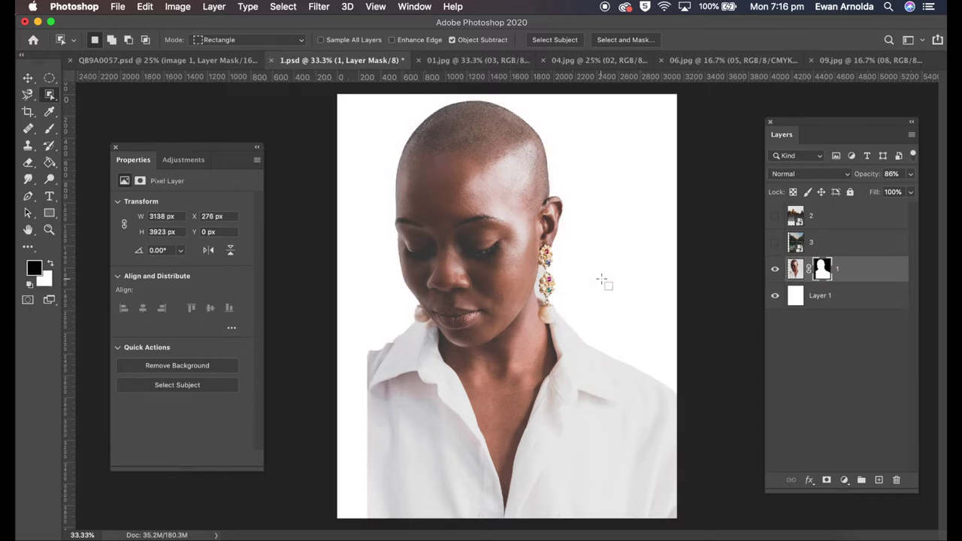
# Fade the woman's shoulders and shirt into white on her mask with a 1040 px brush.
pyautogui.click(822, 269)
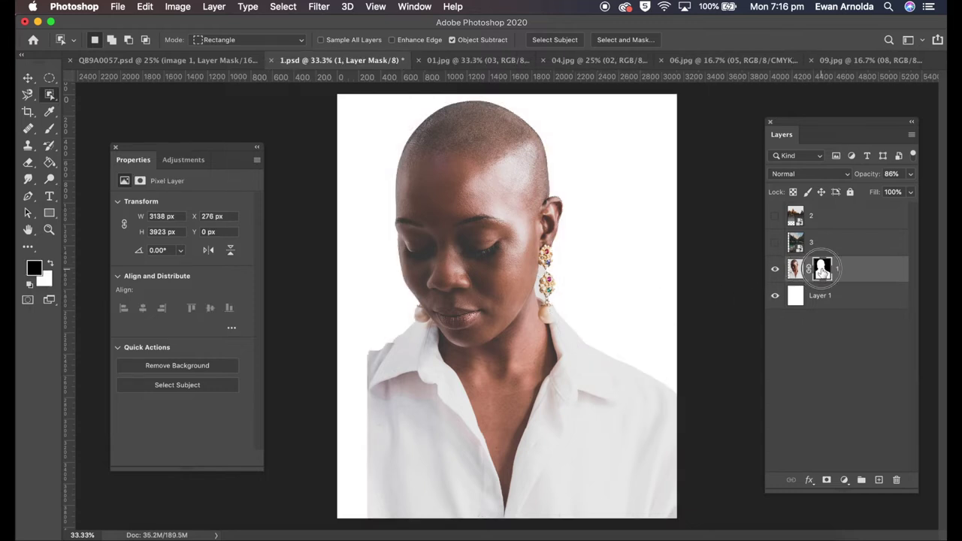
pyautogui.click(50, 130)
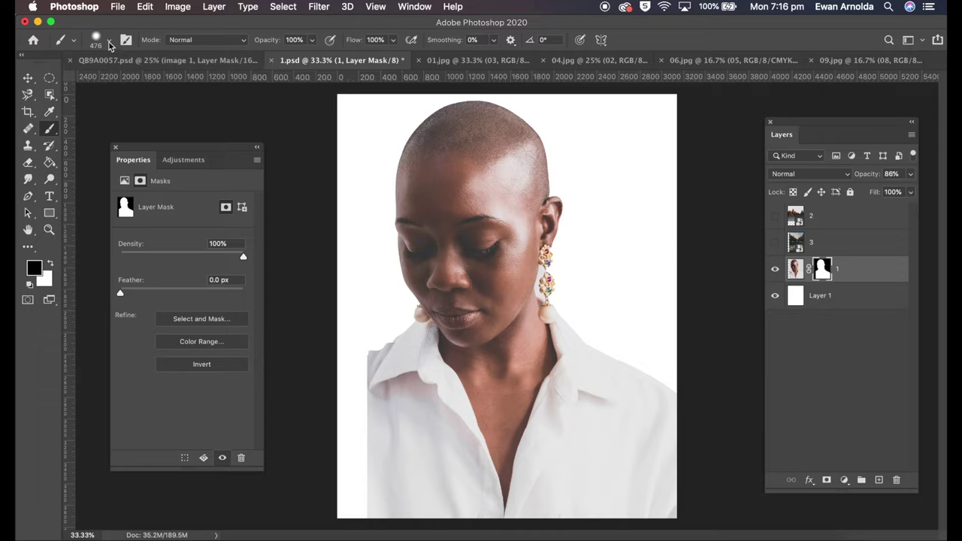
pyautogui.click(109, 39)
pyautogui.moveTo(160, 80); pyautogui.dragTo(167, 80)
pyautogui.click(170, 24)
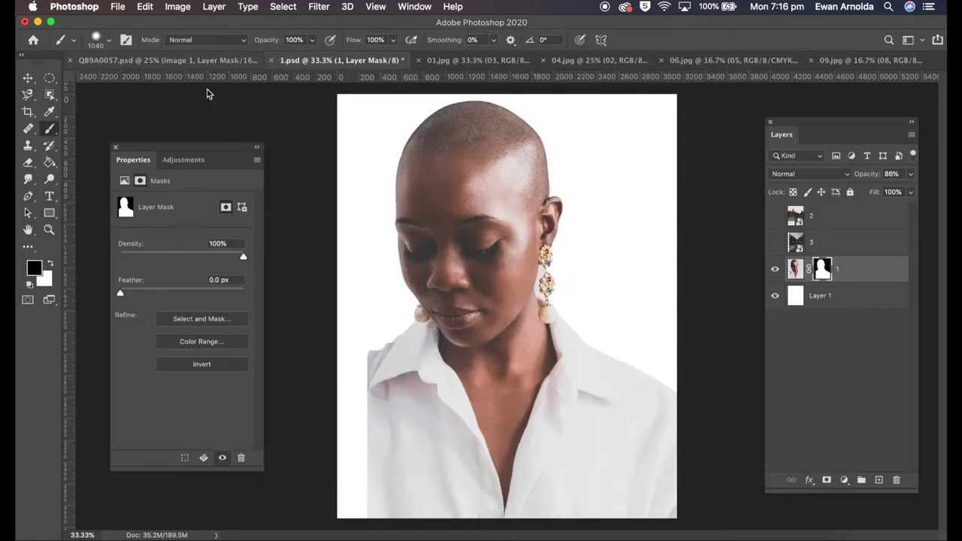
pyautogui.moveTo(344, 324)
pyautogui.mouseDown()
pyautogui.moveTo(404, 436)
pyautogui.moveTo(398, 501)
pyautogui.moveTo(441, 505)
pyautogui.moveTo(366, 476)
pyautogui.moveTo(355, 445)
pyautogui.mouseUp()
pyautogui.moveTo(644, 311)
pyautogui.mouseDown()
pyautogui.moveTo(655, 355)
pyautogui.moveTo(580, 504)
pyautogui.moveTo(655, 365)
pyautogui.moveTo(645, 300)
pyautogui.moveTo(619, 307)
pyautogui.moveTo(613, 299)
pyautogui.mouseUp()
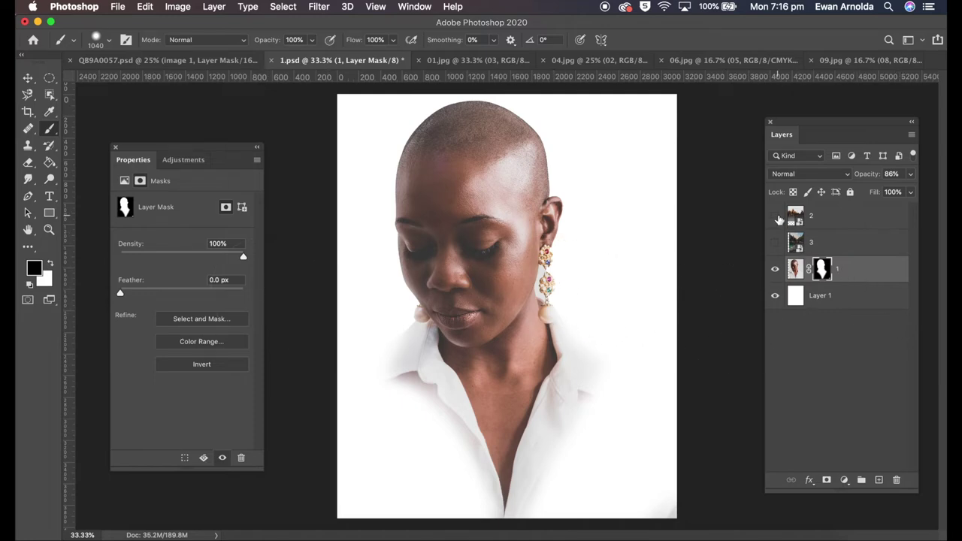
pyautogui.click(776, 216)
# Show forest layers 2 and 3 and blend both in Screen mode.
pyautogui.click(827, 220)
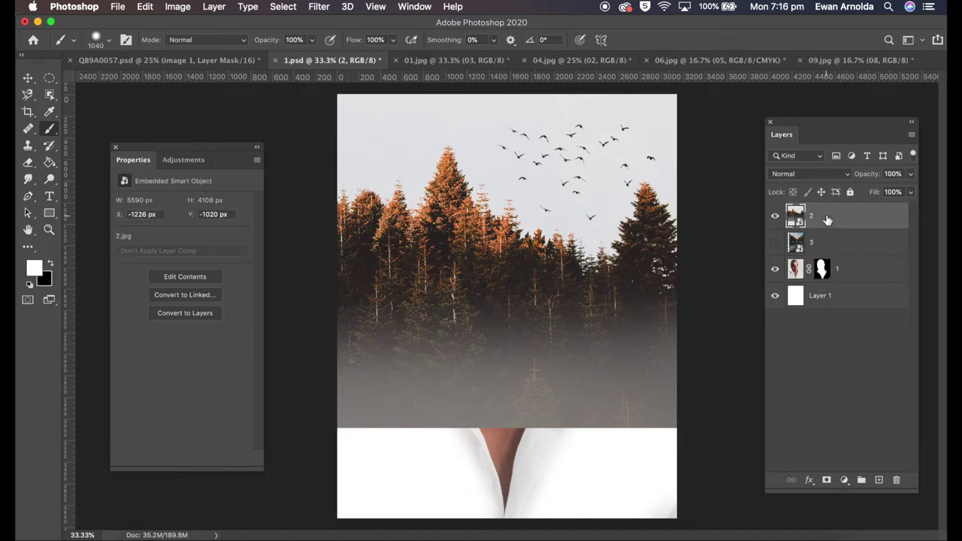
pyautogui.click(789, 175)
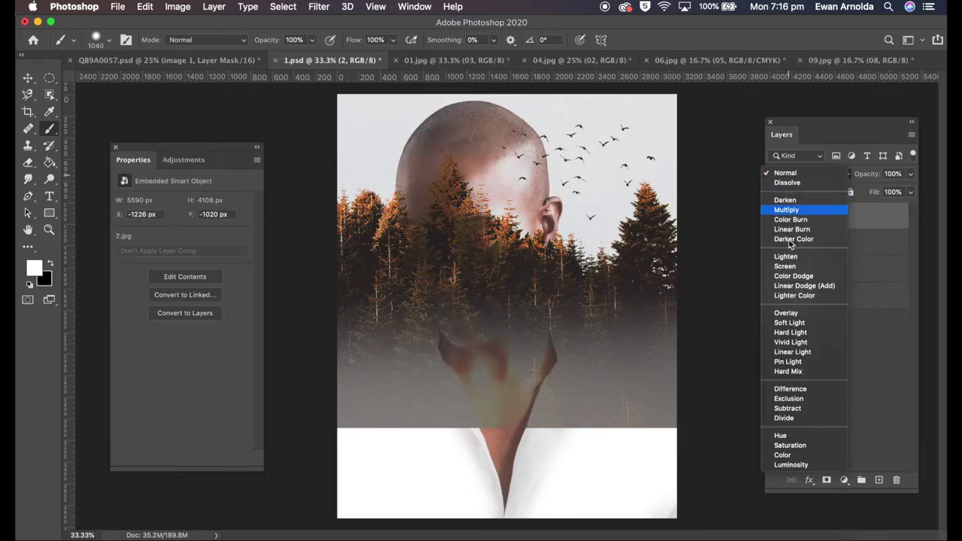
pyautogui.click(785, 267)
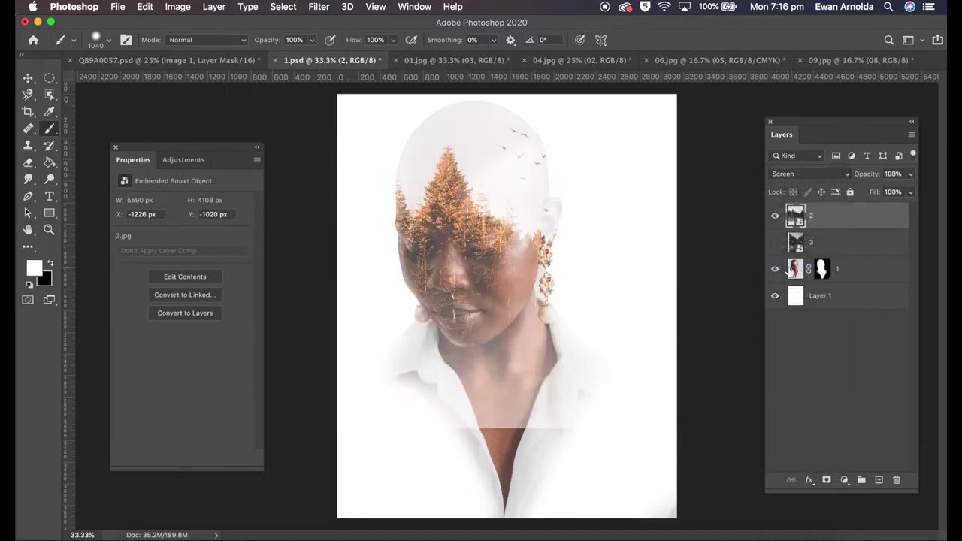
pyautogui.click(776, 244)
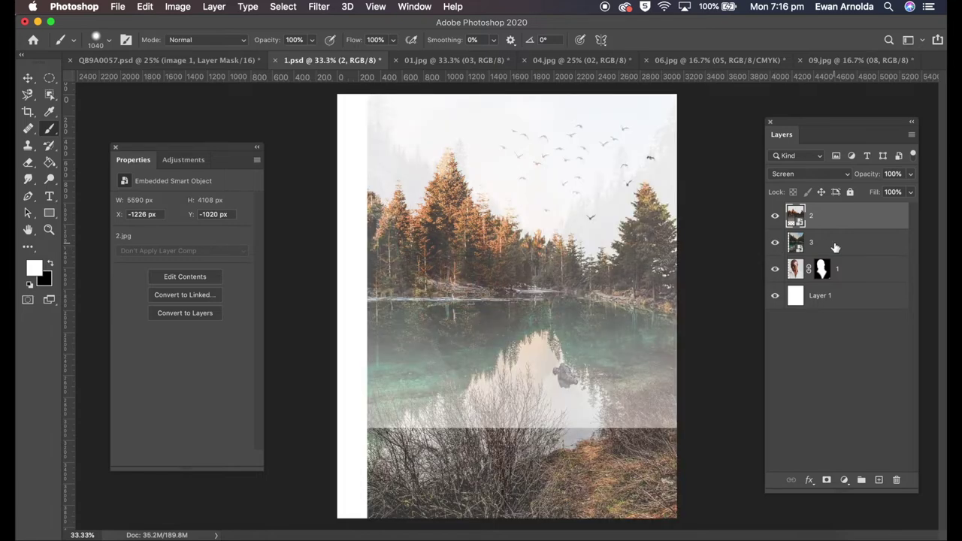
pyautogui.click(835, 244)
pyautogui.click(800, 178)
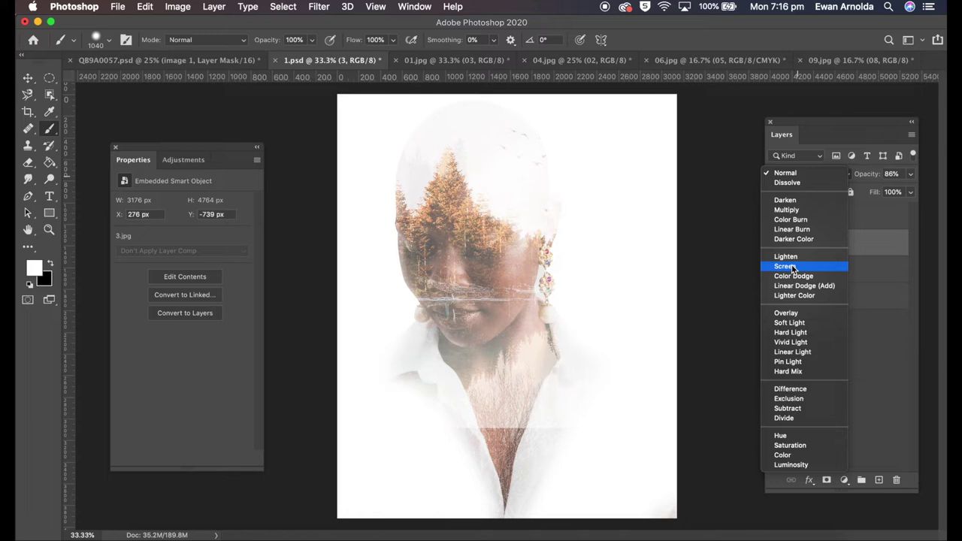
pyautogui.click(792, 267)
# Add a layer mask to layer 2 and brush across the chest.
pyautogui.click(827, 225)
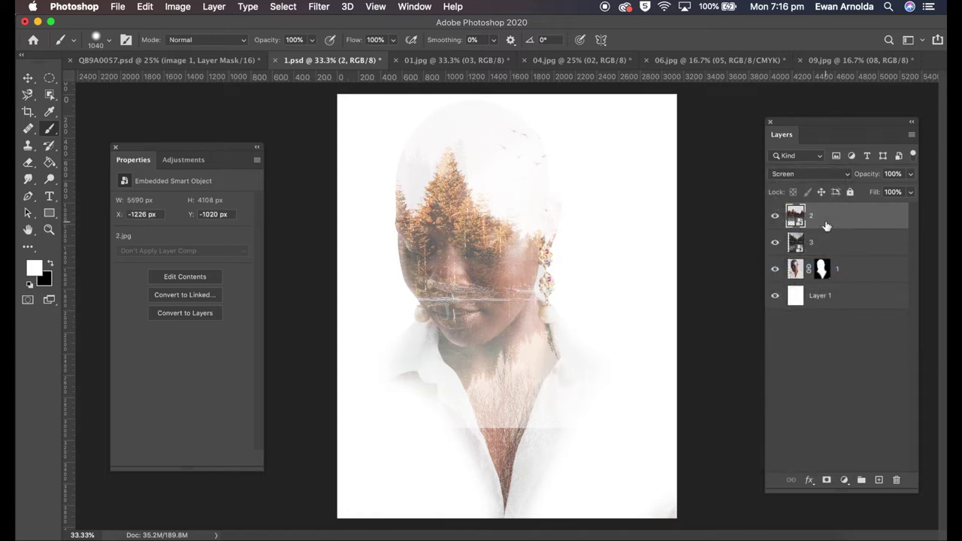
pyautogui.click(827, 481)
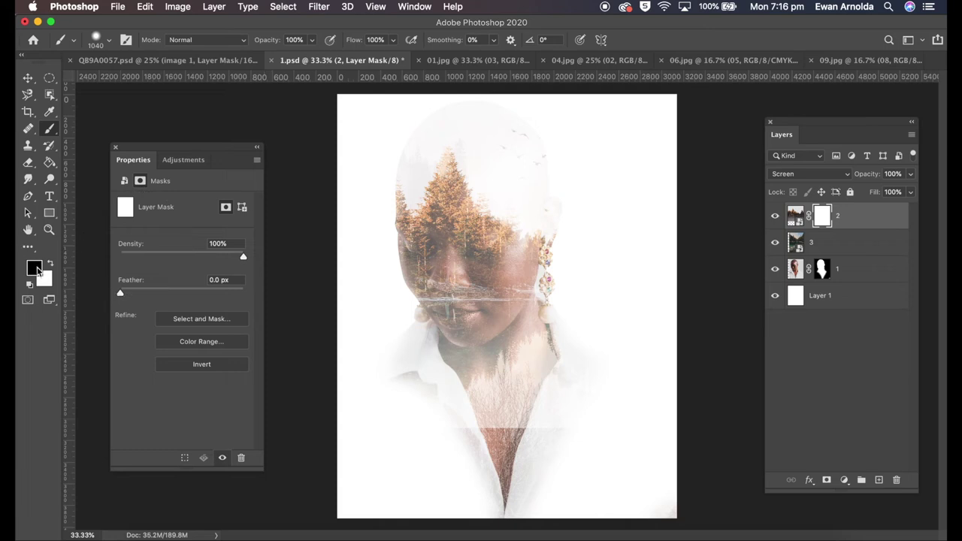
pyautogui.moveTo(601, 429)
pyautogui.mouseDown()
pyautogui.moveTo(530, 395)
pyautogui.moveTo(576, 344)
pyautogui.moveTo(409, 408)
pyautogui.moveTo(397, 376)
pyautogui.moveTo(467, 403)
pyautogui.moveTo(580, 354)
pyautogui.moveTo(540, 389)
pyautogui.mouseUp()
# Mask layer 3 and paint the lake overlay off the woman's face in black.
pyautogui.press('x')
pyautogui.click(837, 244)
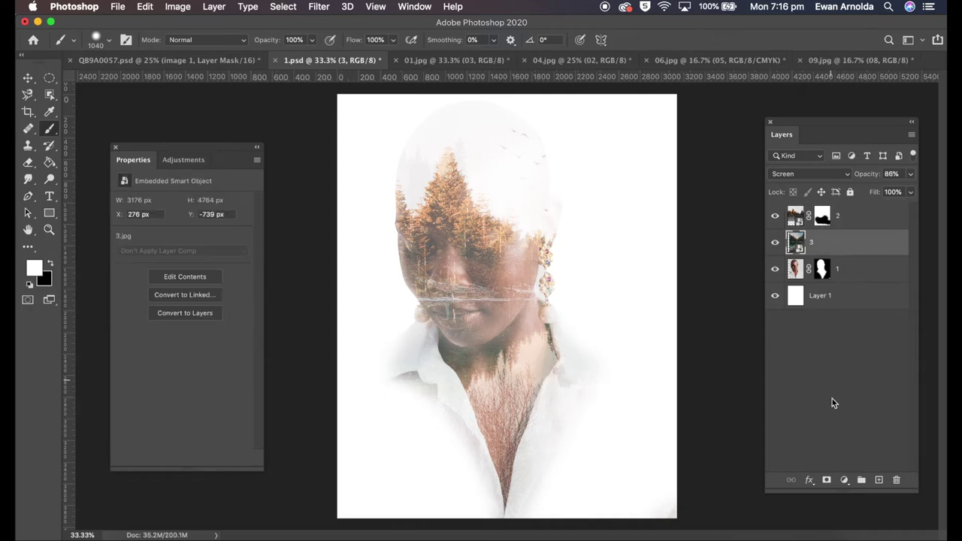
pyautogui.click(827, 480)
pyautogui.press('x')
pyautogui.moveTo(530, 334); pyautogui.dragTo(493, 287)
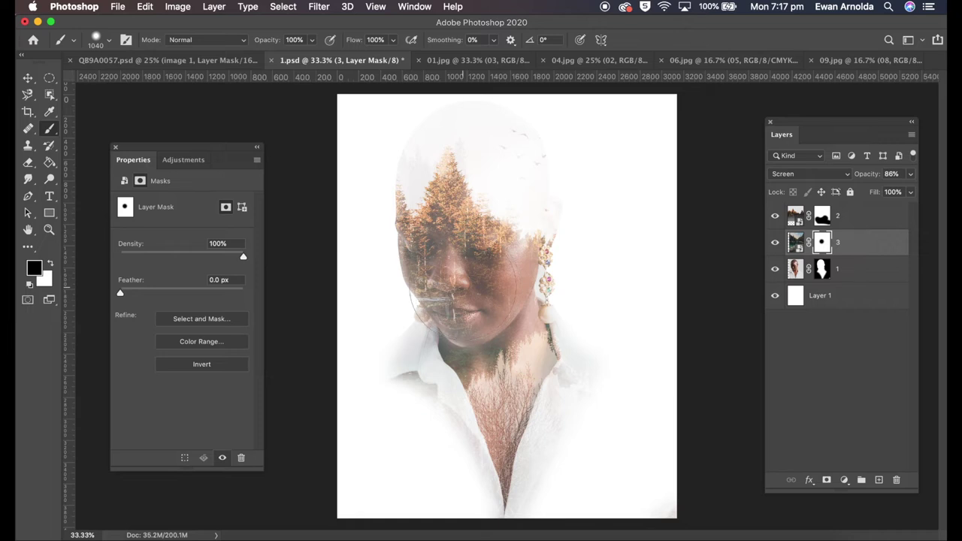
pyautogui.click(464, 292)
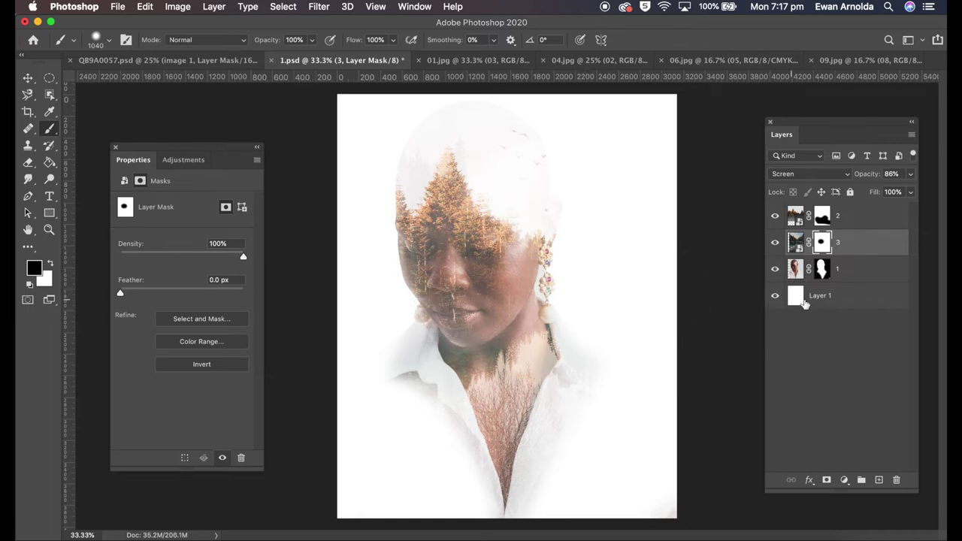
# Fade the top of the woman's head into white on layer 1's mask.
pyautogui.click(826, 273)
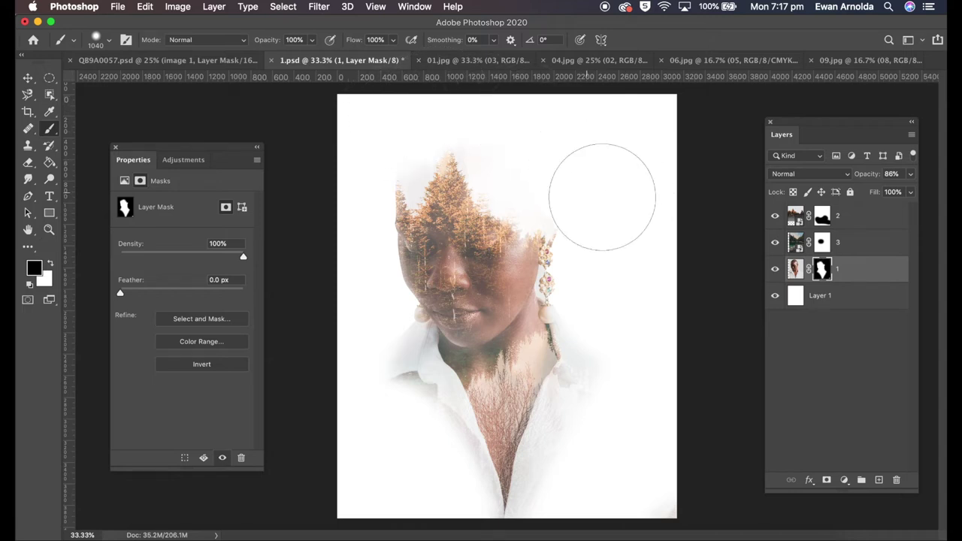
pyautogui.click(858, 217)
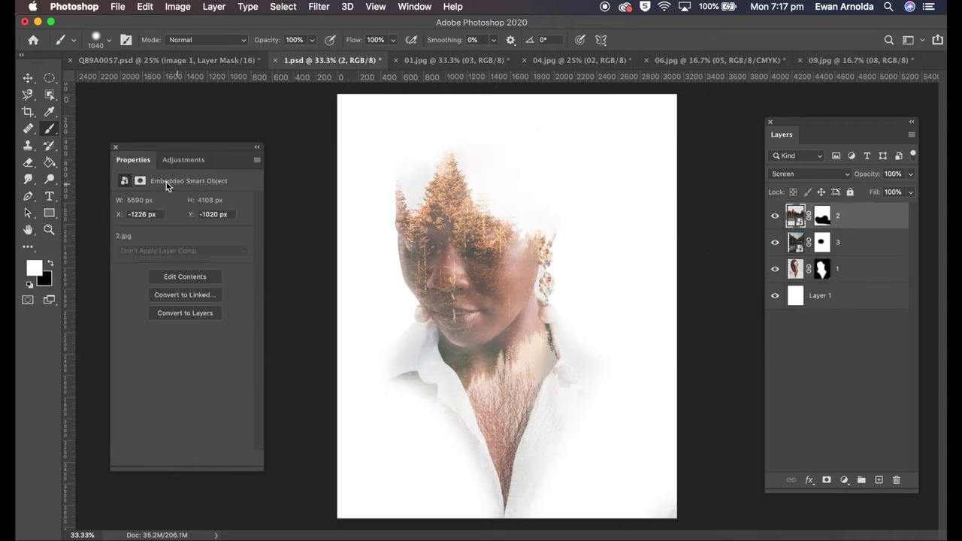
pyautogui.click(185, 161)
# Add a Maximum Black Black & White layer: Reds 76, Yellows 71, Greens -66, Cyans 66, Blues -53.
pyautogui.click(169, 207)
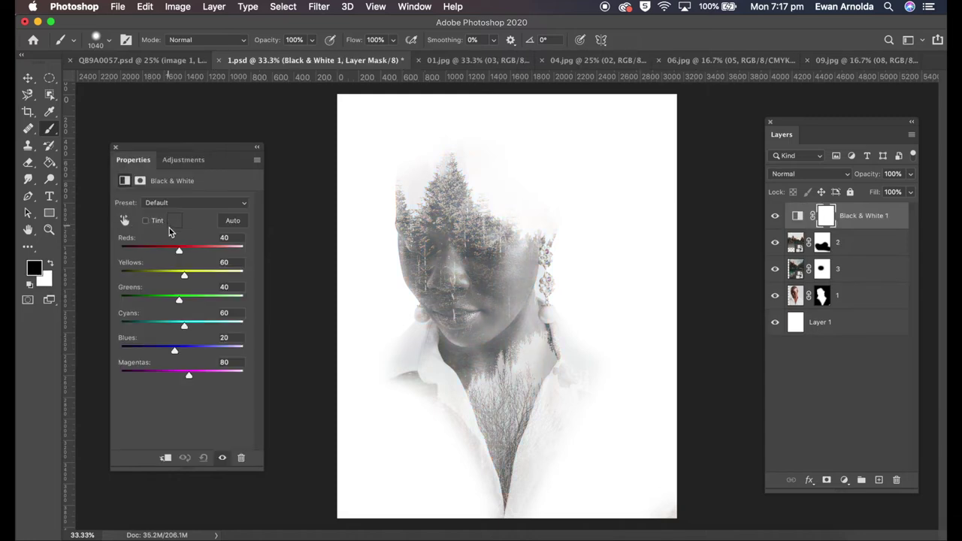
pyautogui.click(167, 203)
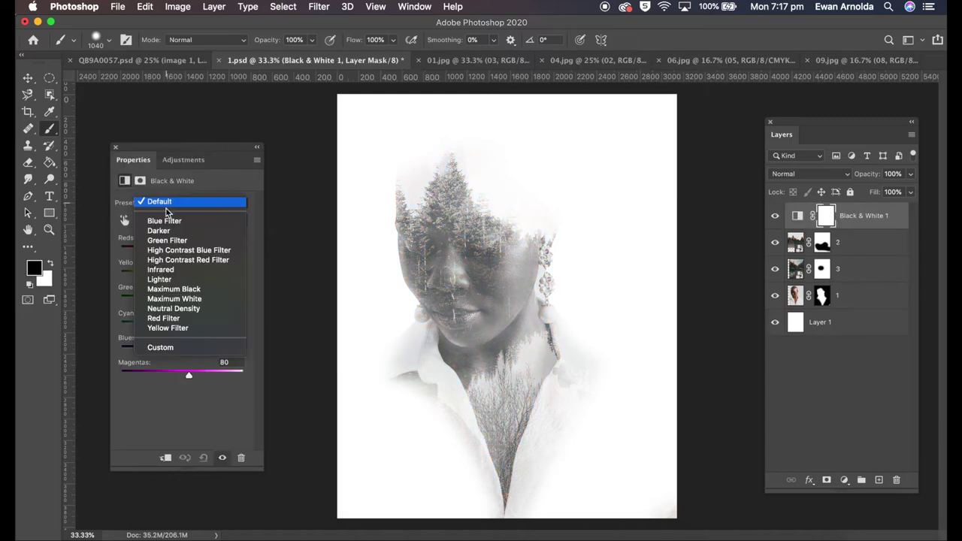
pyautogui.click(171, 289)
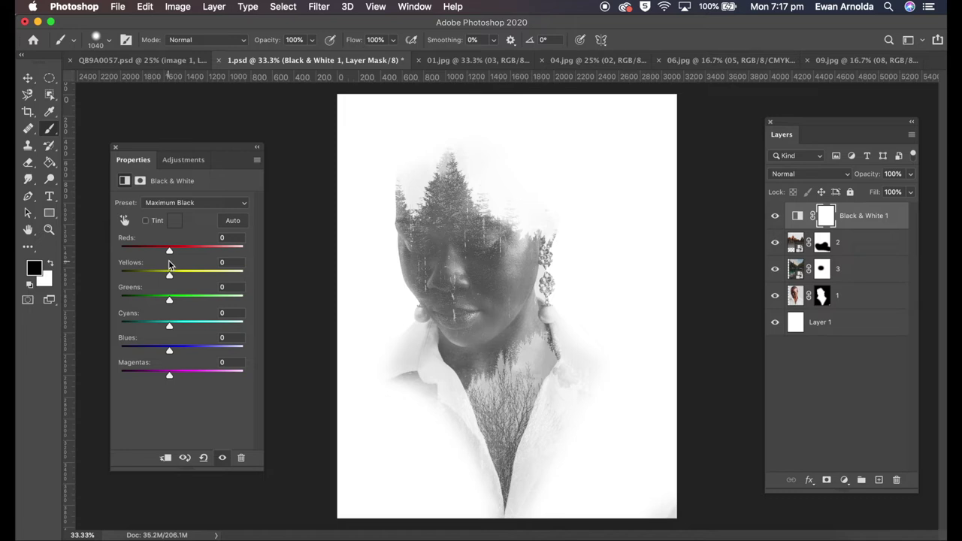
pyautogui.moveTo(170, 254)
pyautogui.mouseDown()
pyautogui.moveTo(188, 251)
pyautogui.moveTo(182, 278)
pyautogui.moveTo(165, 277)
pyautogui.moveTo(188, 278)
pyautogui.moveTo(154, 301)
pyautogui.moveTo(186, 326)
pyautogui.moveTo(158, 353)
pyautogui.mouseUp()
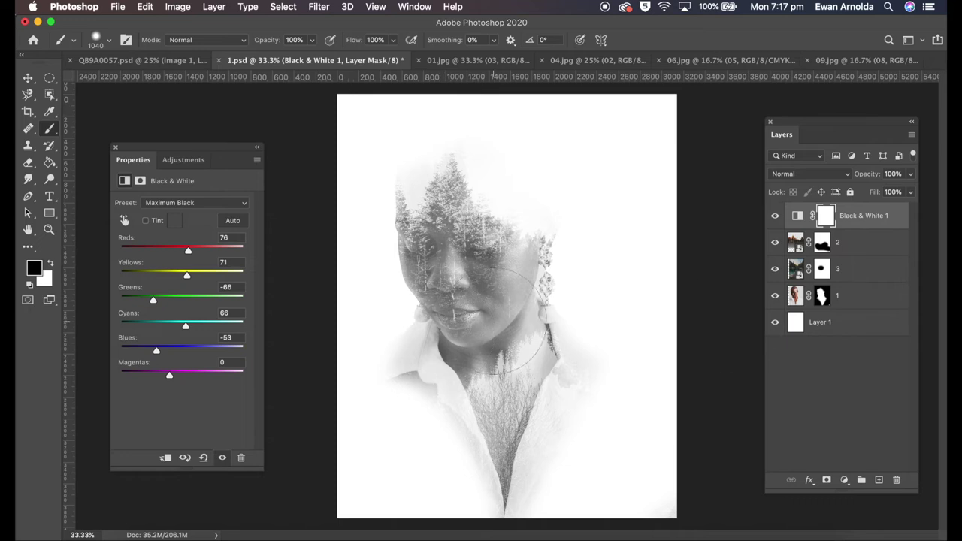
pyautogui.click(853, 280)
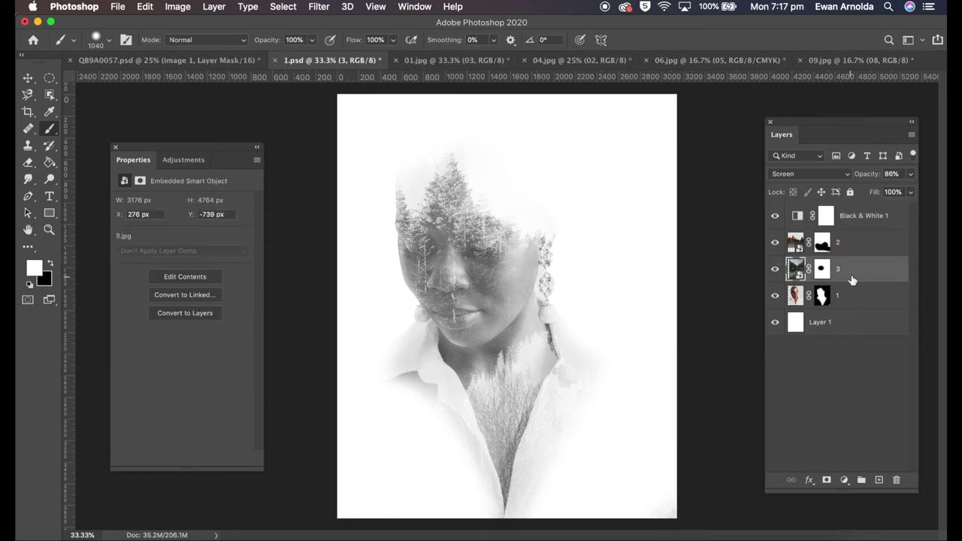
# Set forest layer 3 to 100% opacity and shift it slightly left and up over the face.
pyautogui.click(910, 174)
pyautogui.moveTo(903, 192); pyautogui.dragTo(917, 193)
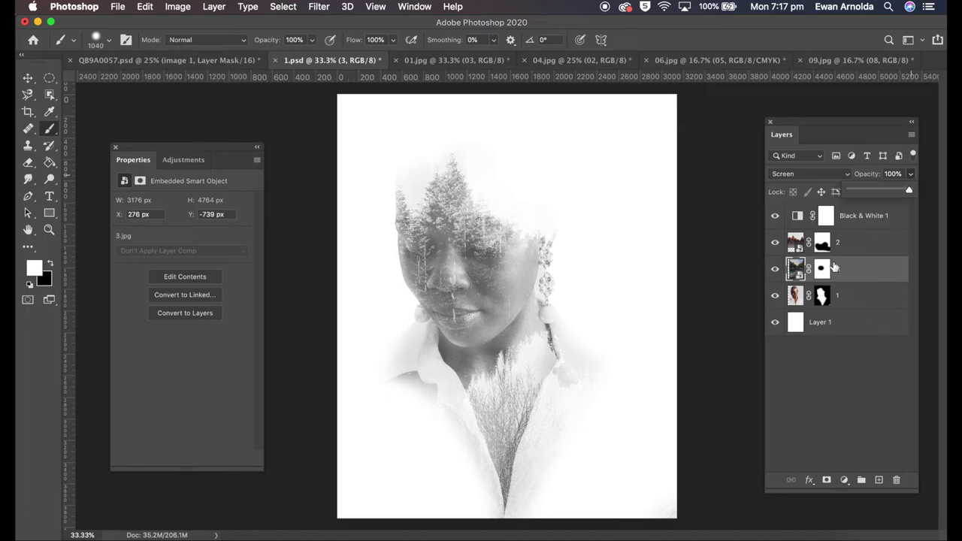
pyautogui.click(796, 267)
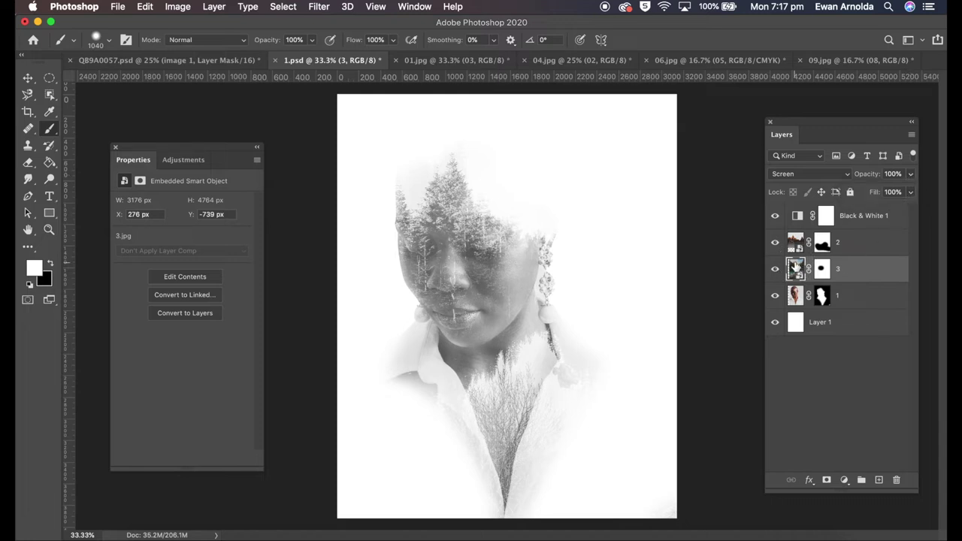
pyautogui.click(28, 78)
pyautogui.press('super+t')
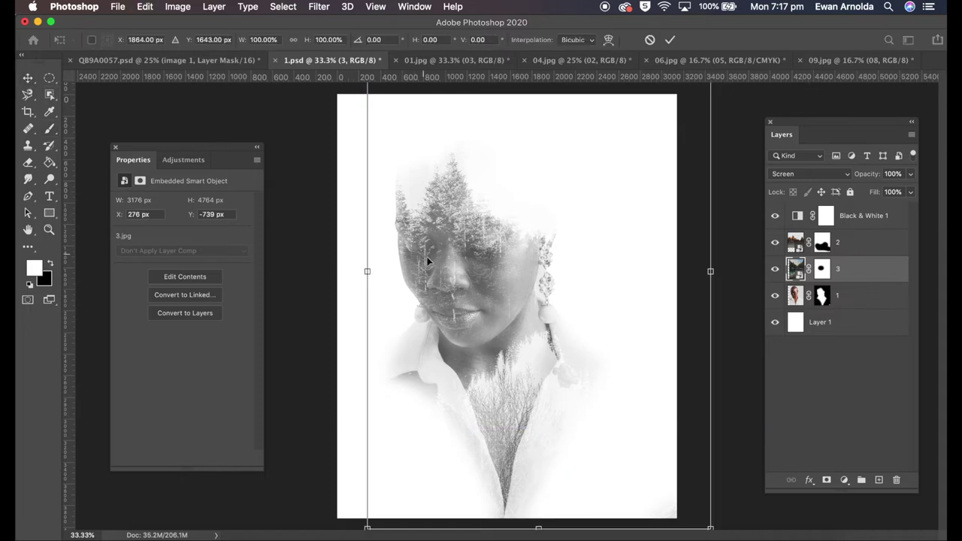
pyautogui.moveTo(498, 339); pyautogui.dragTo(472, 336)
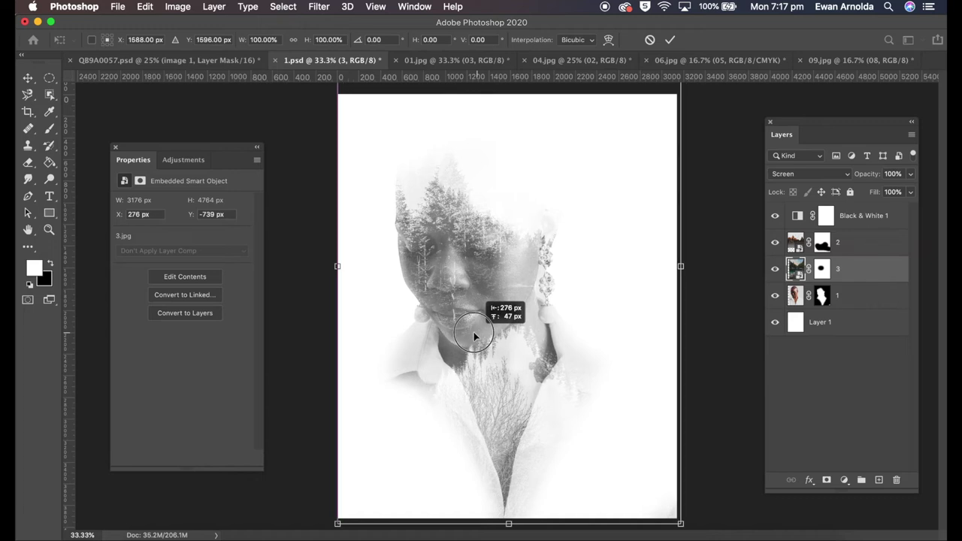
pyautogui.moveTo(472, 336)
pyautogui.mouseDown()
pyautogui.moveTo(475, 344)
pyautogui.moveTo(481, 333)
pyautogui.moveTo(478, 346)
pyautogui.mouseUp()
pyautogui.click(670, 42)
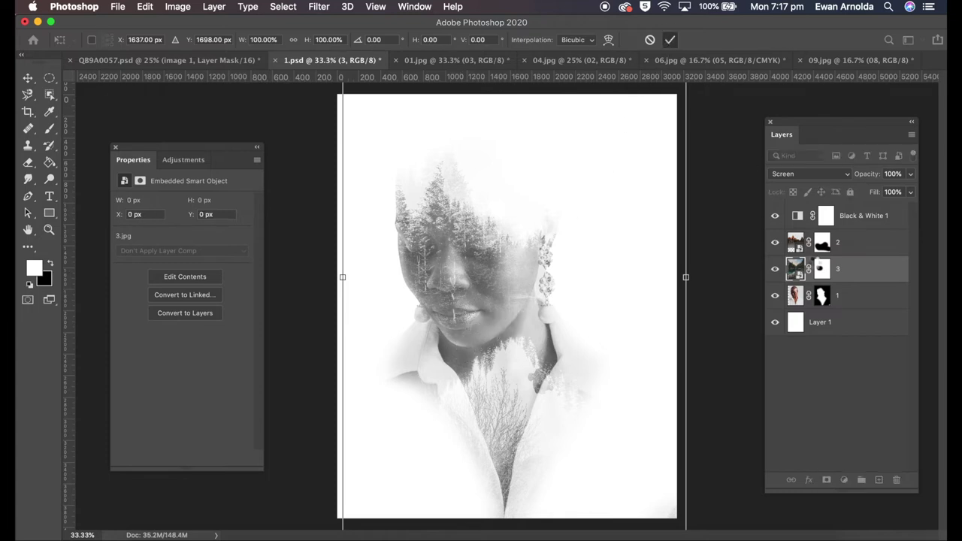
pyautogui.click(822, 269)
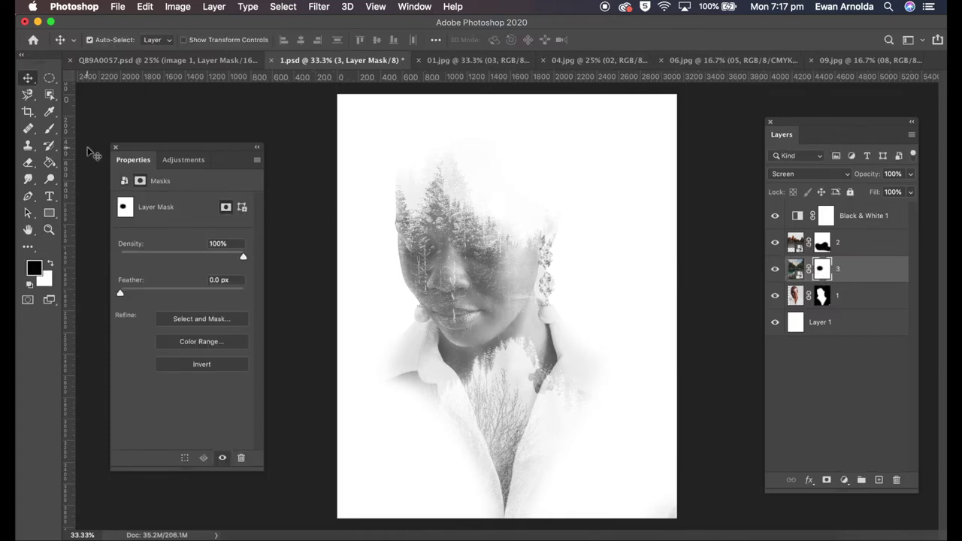
# Paint layer 3's mask with a 444 px black brush over the lower torso, collar and shoulder.
pyautogui.click(49, 128)
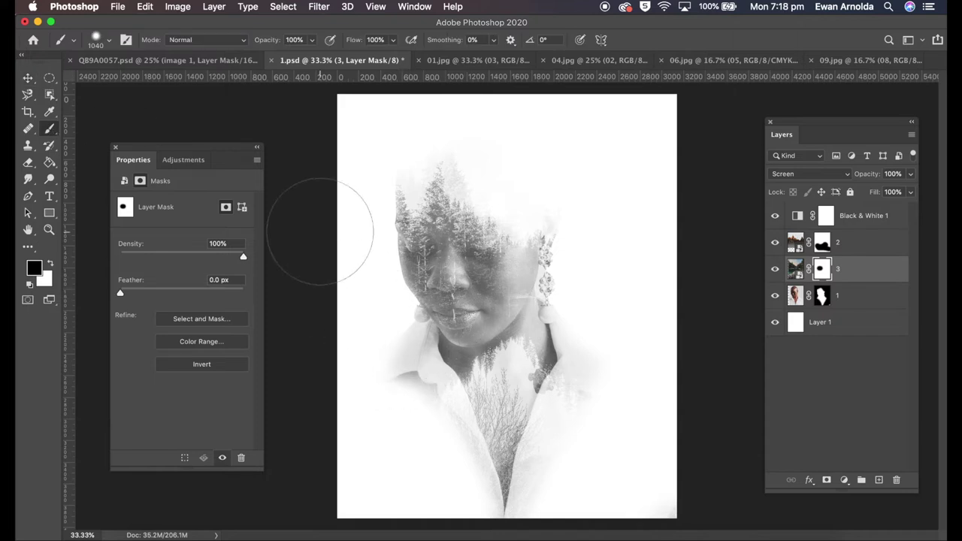
pyautogui.click(98, 39)
pyautogui.moveTo(161, 82); pyautogui.dragTo(140, 78)
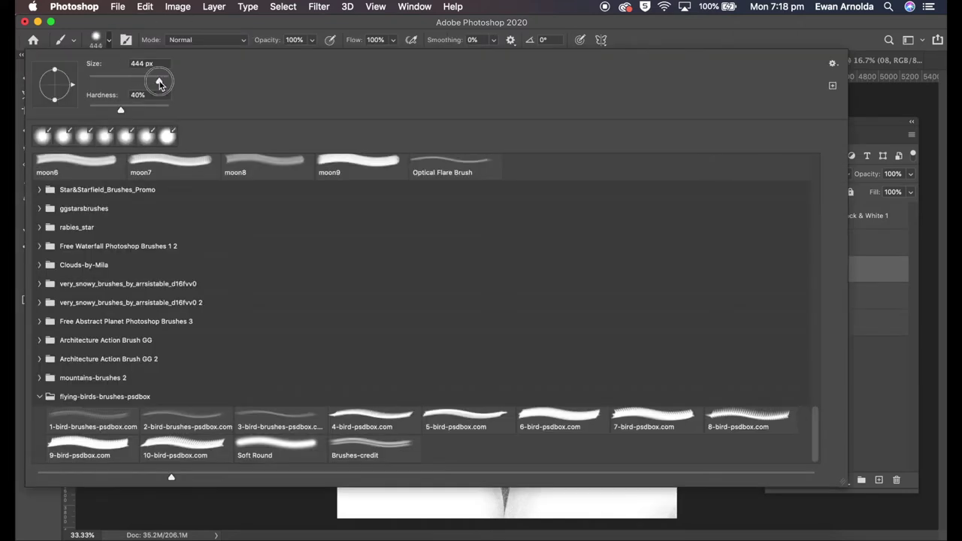
pyautogui.press('Return')
pyautogui.moveTo(426, 408)
pyautogui.mouseDown()
pyautogui.moveTo(449, 438)
pyautogui.moveTo(466, 499)
pyautogui.moveTo(533, 499)
pyautogui.moveTo(573, 414)
pyautogui.moveTo(580, 419)
pyautogui.moveTo(591, 376)
pyautogui.moveTo(563, 409)
pyautogui.moveTo(545, 464)
pyautogui.mouseUp()
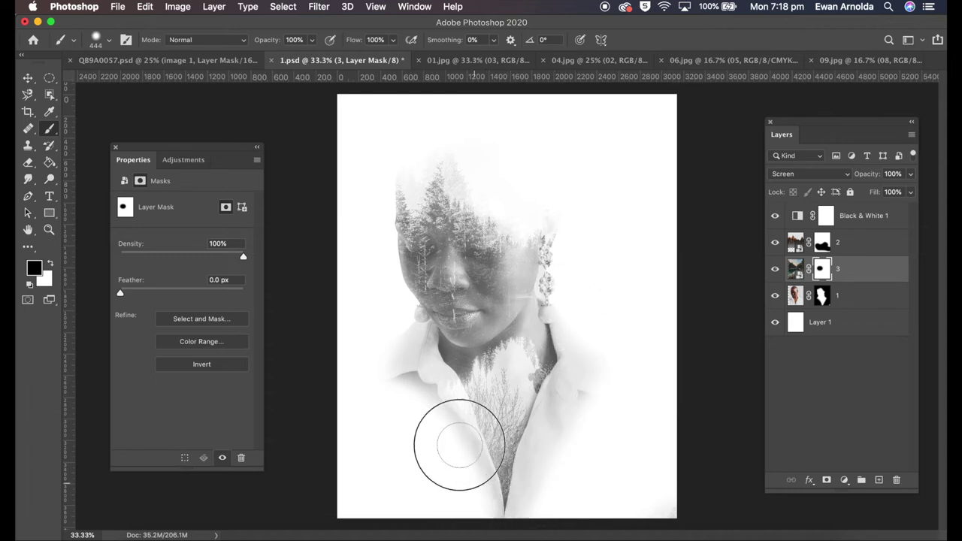
pyautogui.moveTo(415, 346); pyautogui.dragTo(391, 378)
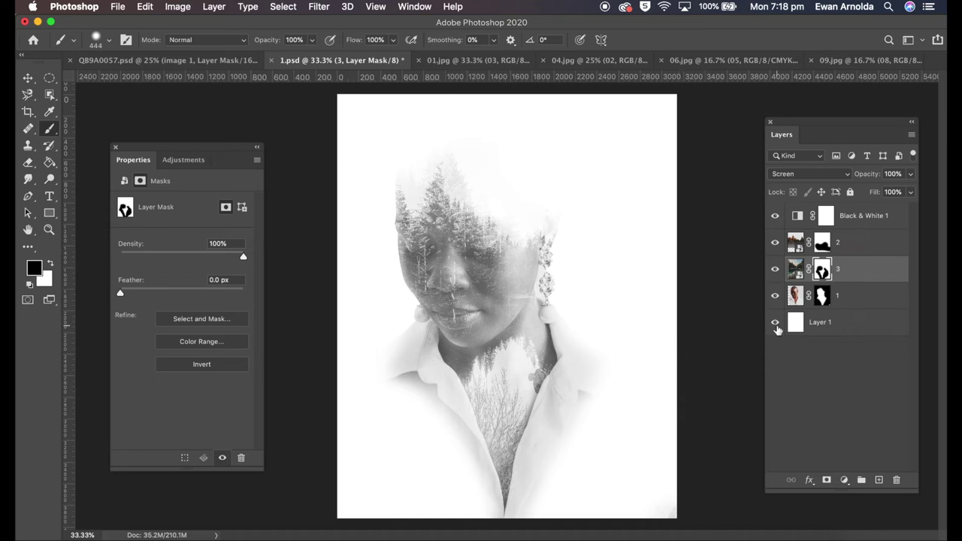
pyautogui.click(870, 218)
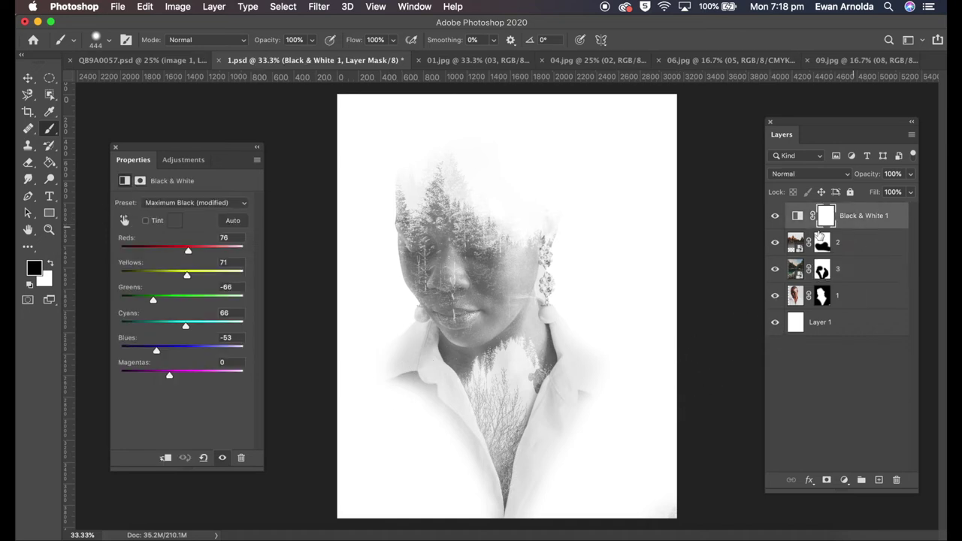
# Add a Brightness/Contrast adjustment layer with slightly lowered brightness.
pyautogui.click(183, 161)
pyautogui.click(148, 190)
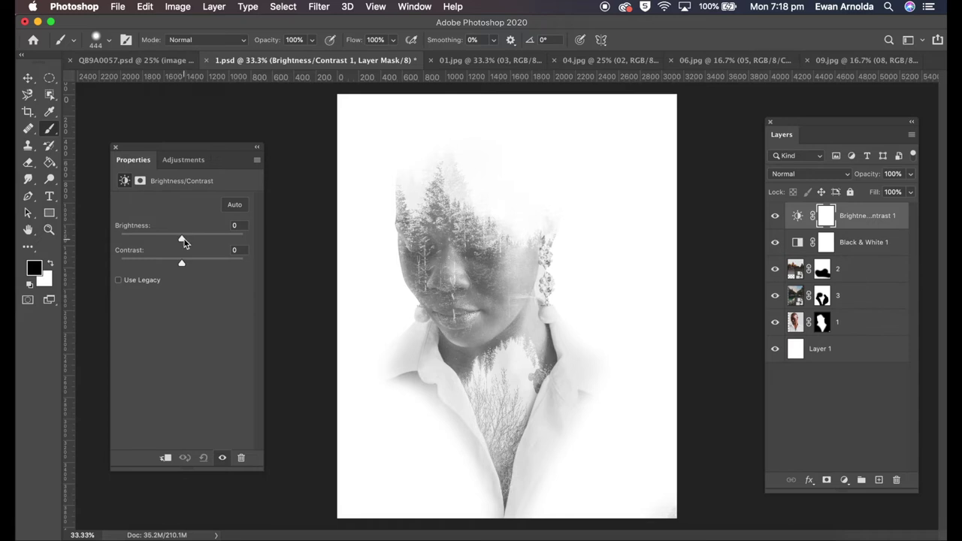
pyautogui.moveTo(182, 239)
pyautogui.mouseDown()
pyautogui.moveTo(175, 241)
pyautogui.moveTo(188, 264)
pyautogui.moveTo(181, 242)
pyautogui.mouseUp()
# Add Selective Color with Black at -23 for Whites, +12 for Neutrals, +23 for Blacks.
pyautogui.click(184, 160)
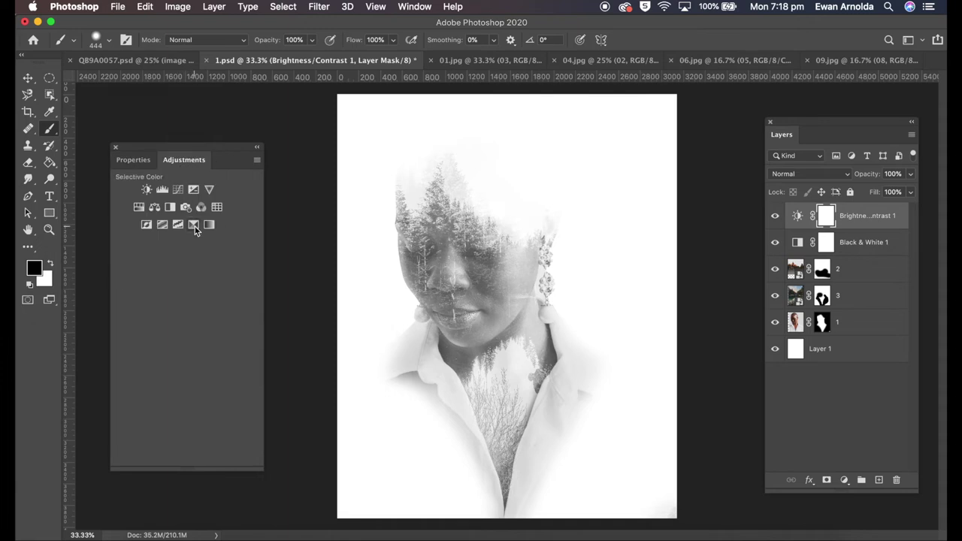
pyautogui.click(194, 225)
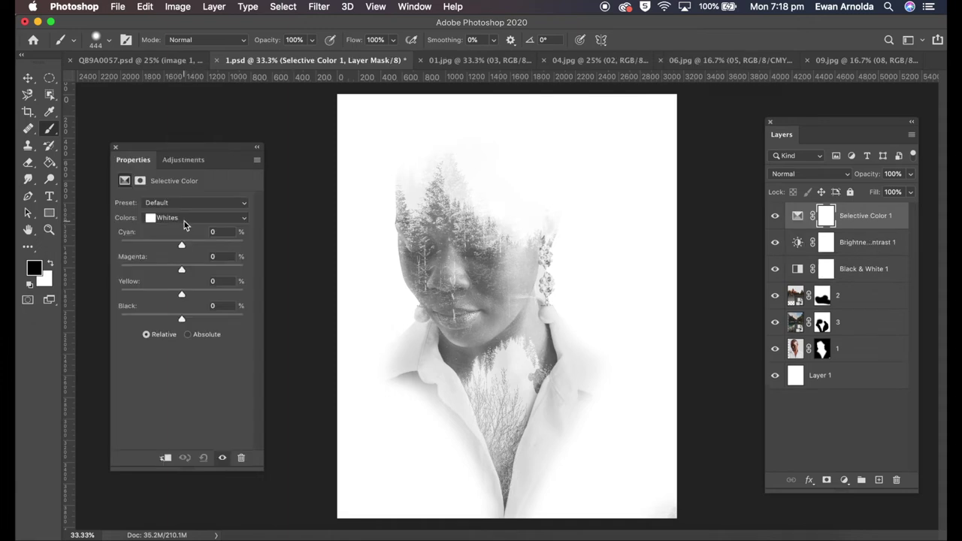
pyautogui.moveTo(184, 321); pyautogui.dragTo(168, 319)
pyautogui.click(173, 218)
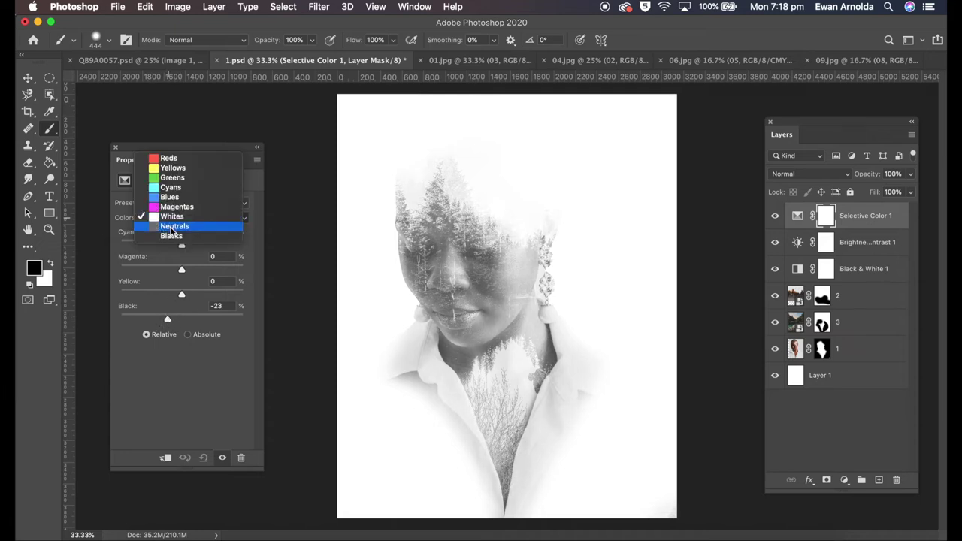
pyautogui.click(174, 228)
pyautogui.moveTo(187, 318); pyautogui.dragTo(189, 322)
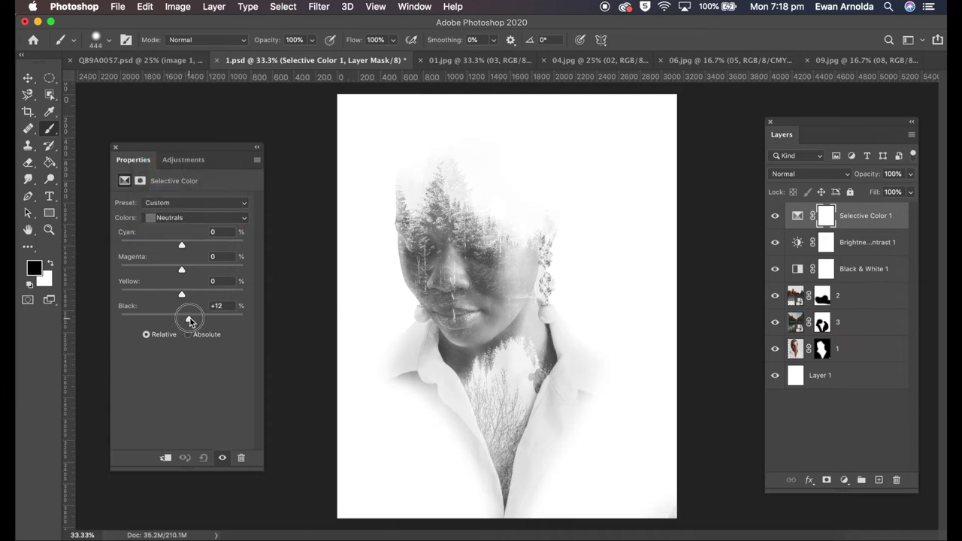
pyautogui.click(162, 221)
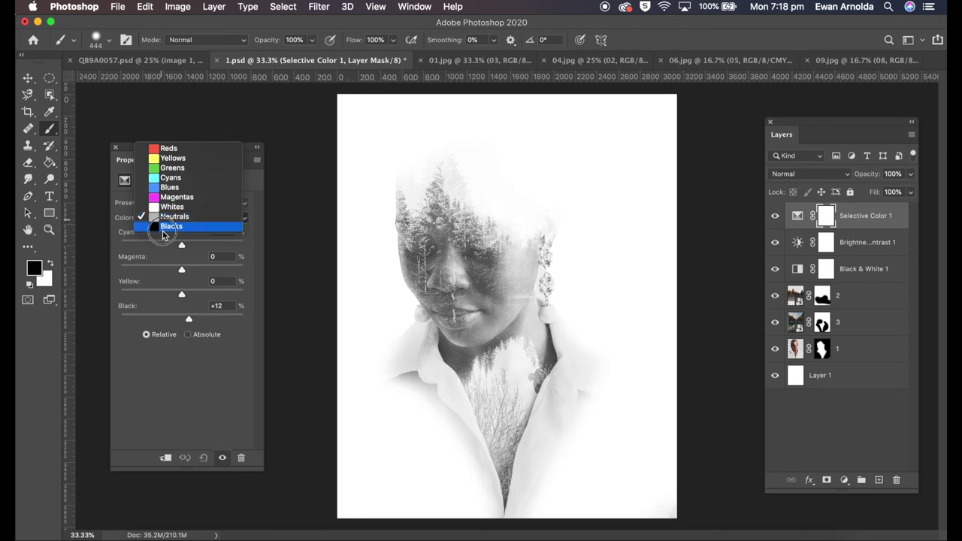
pyautogui.click(163, 229)
pyautogui.moveTo(183, 318); pyautogui.dragTo(193, 321)
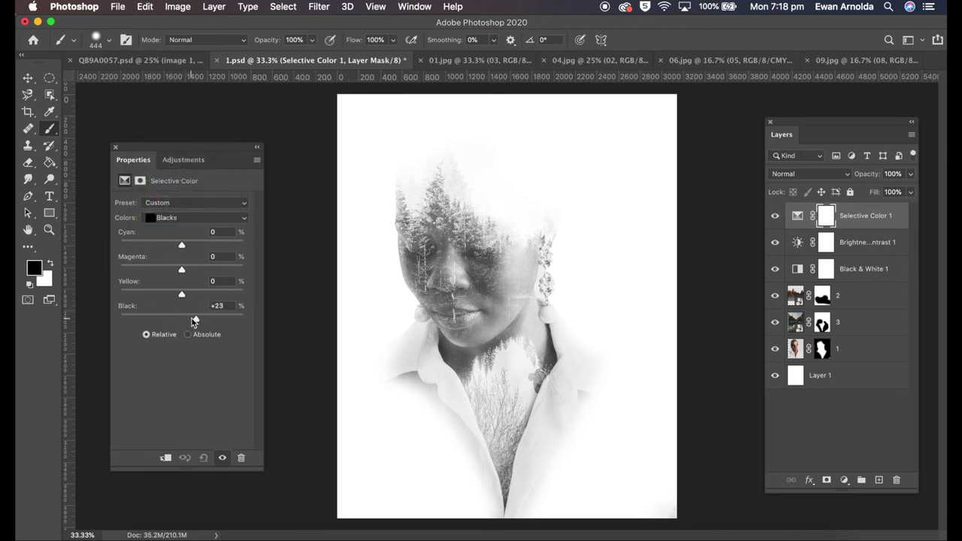
pyautogui.click(823, 323)
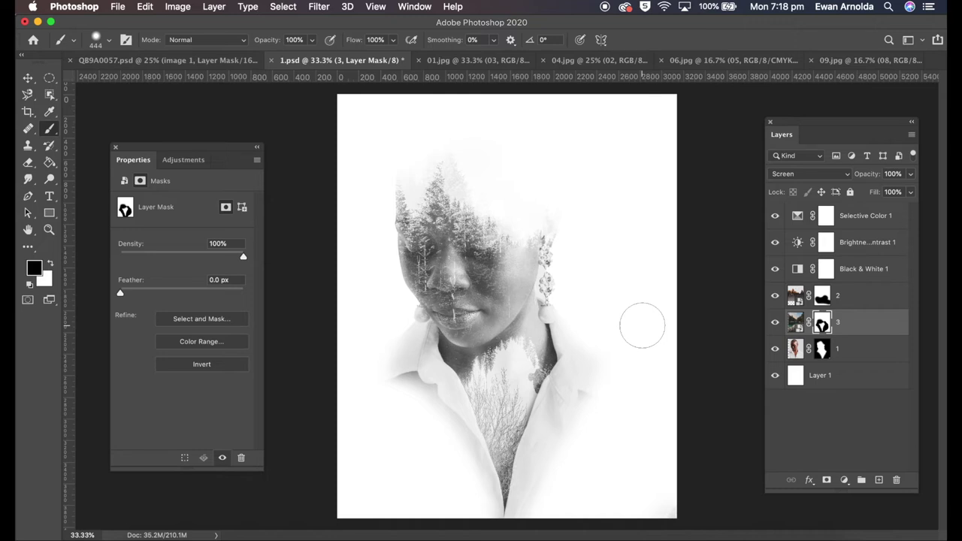
# Lower the Brightness/Contrast layer's brightness to -3, then switch to the 01.jpg document.
pyautogui.click(799, 244)
pyautogui.moveTo(180, 241)
pyautogui.mouseDown()
pyautogui.moveTo(201, 265)
pyautogui.moveTo(180, 241)
pyautogui.mouseUp()
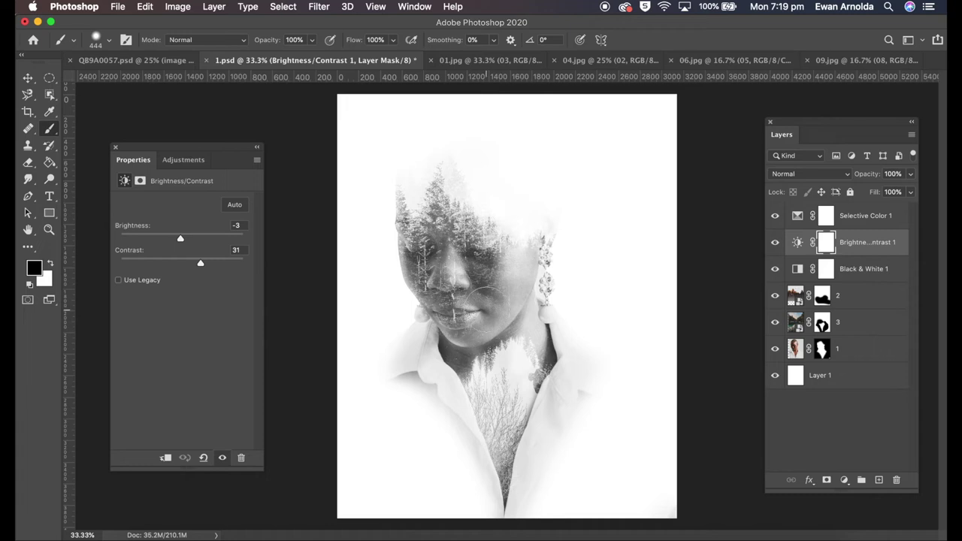
pyautogui.click(492, 60)
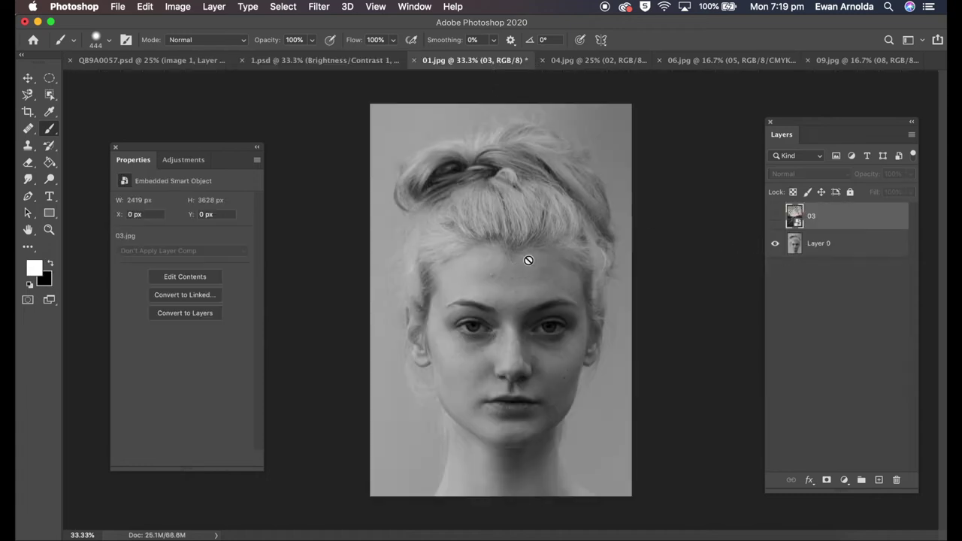
# Show fence-and-highway layer 03 in Screen blend mode and add a Black & White adjustment.
pyautogui.click(776, 217)
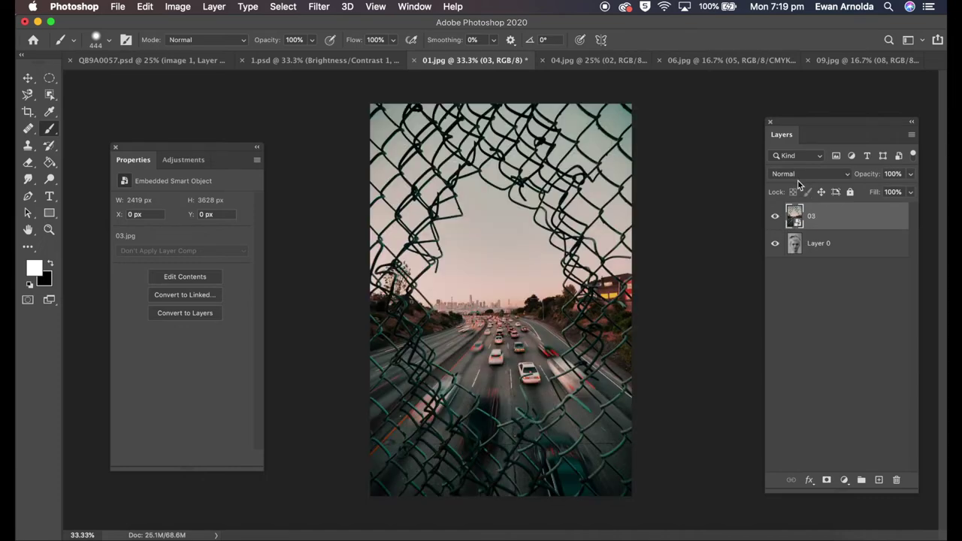
pyautogui.click(796, 174)
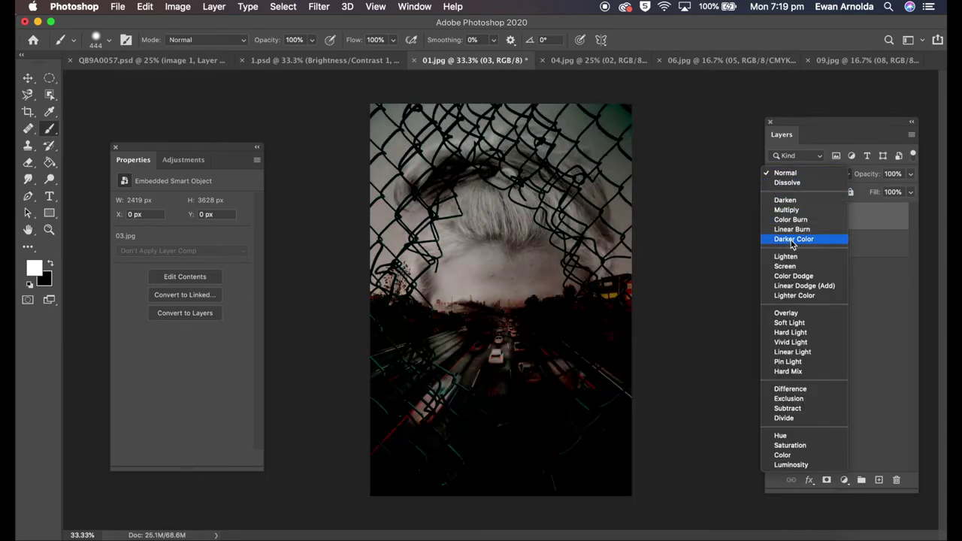
pyautogui.click(785, 266)
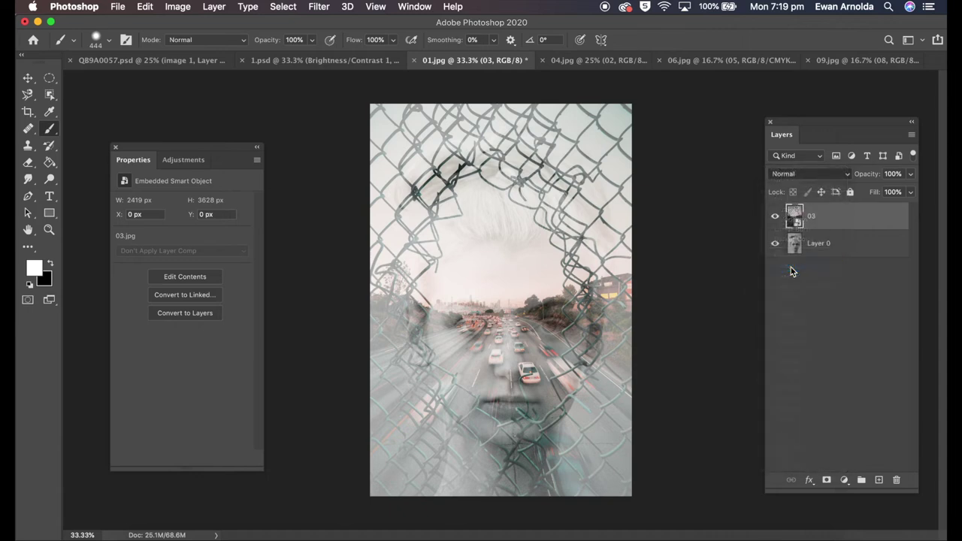
pyautogui.click(183, 160)
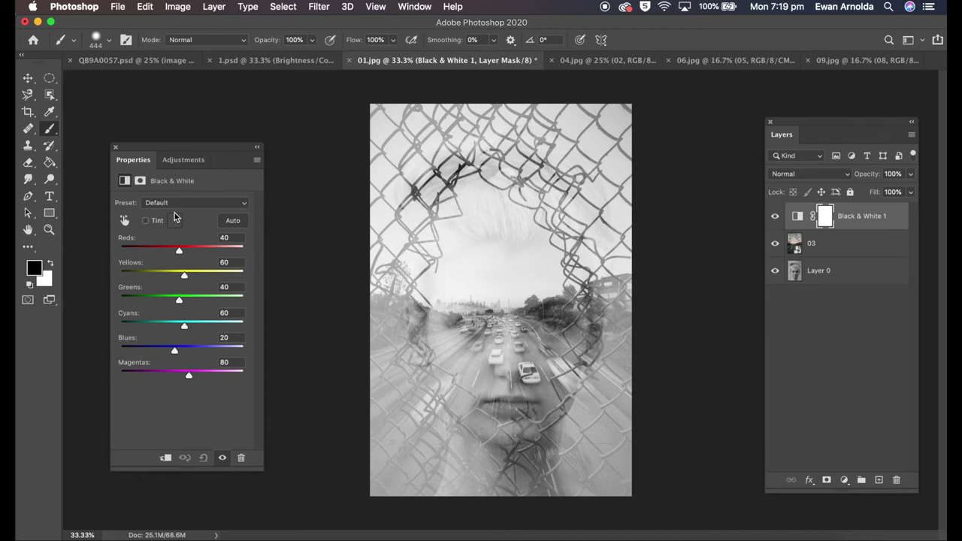
# Apply the Maximum Black preset to Black & White and add a layer mask to layer 03.
pyautogui.click(176, 203)
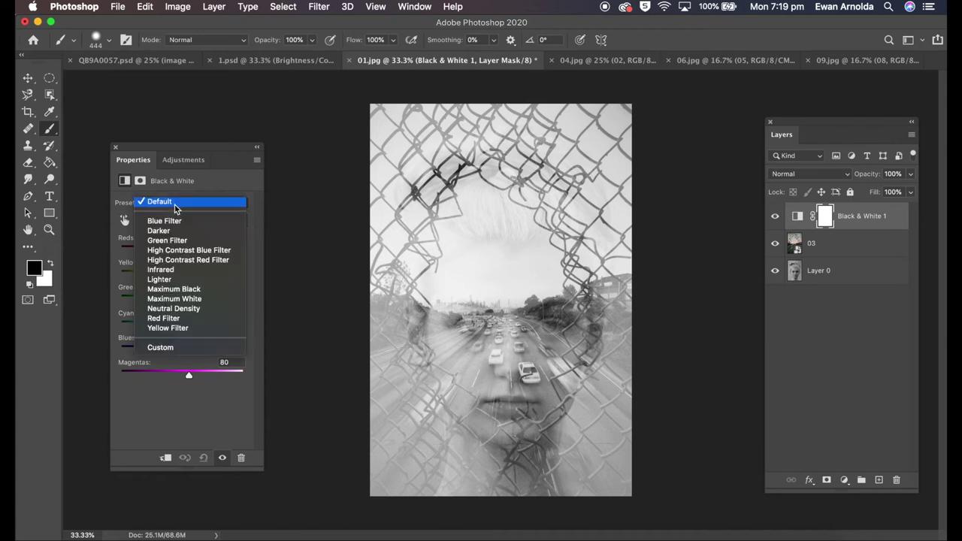
pyautogui.click(178, 290)
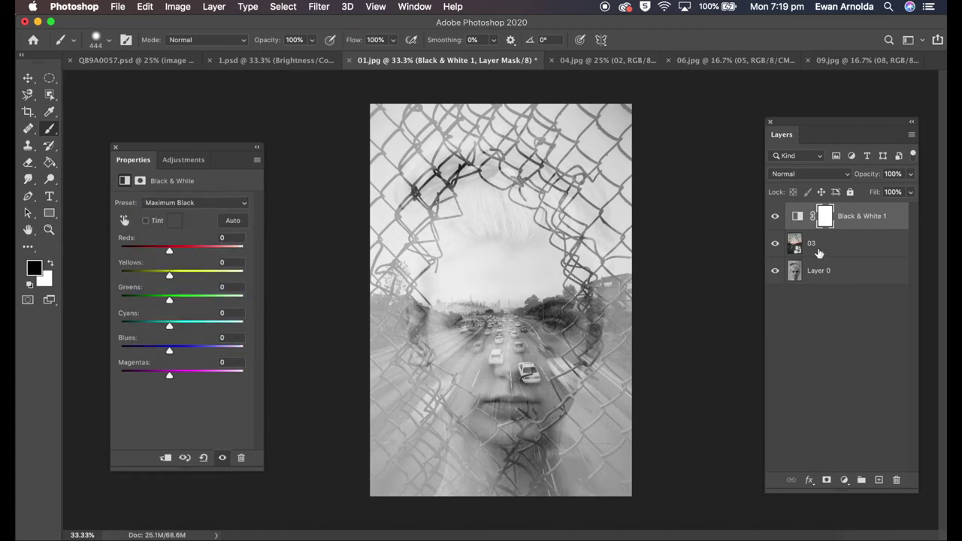
pyautogui.click(819, 253)
pyautogui.click(827, 479)
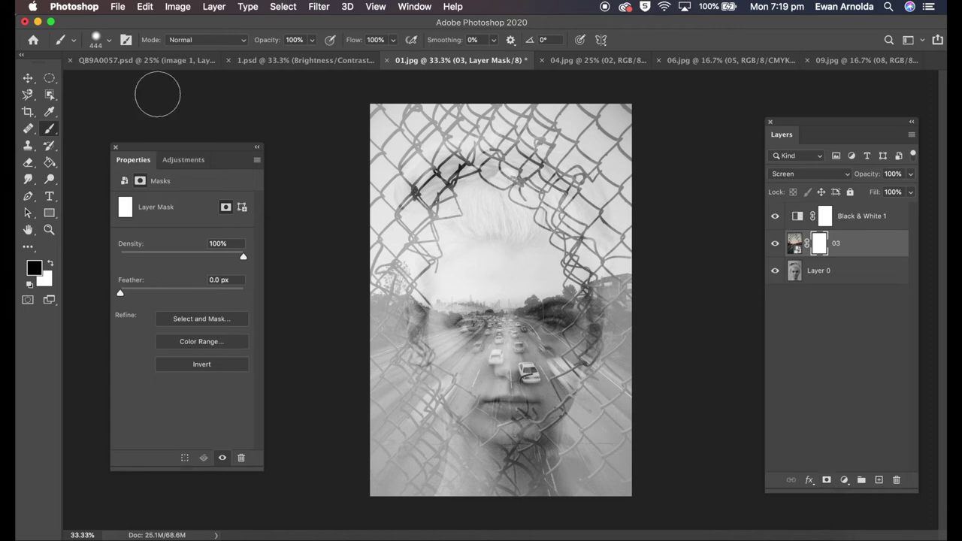
# Unmask both eyes on layer 03 with a 198 px black brush, then lighten the Black & White reds.
pyautogui.click(109, 39)
pyautogui.moveTo(158, 77); pyautogui.dragTo(150, 78)
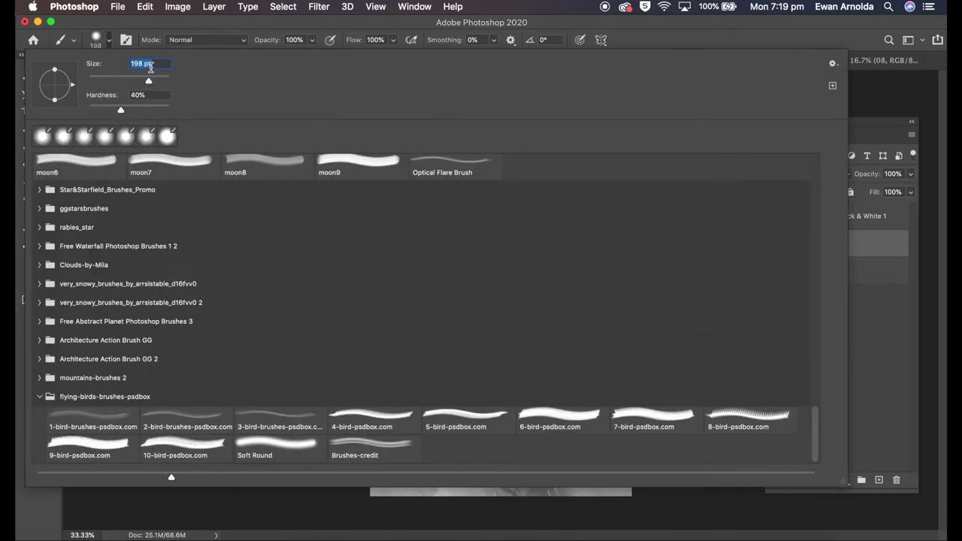
pyautogui.press('Return')
pyautogui.moveTo(478, 327); pyautogui.dragTo(472, 328)
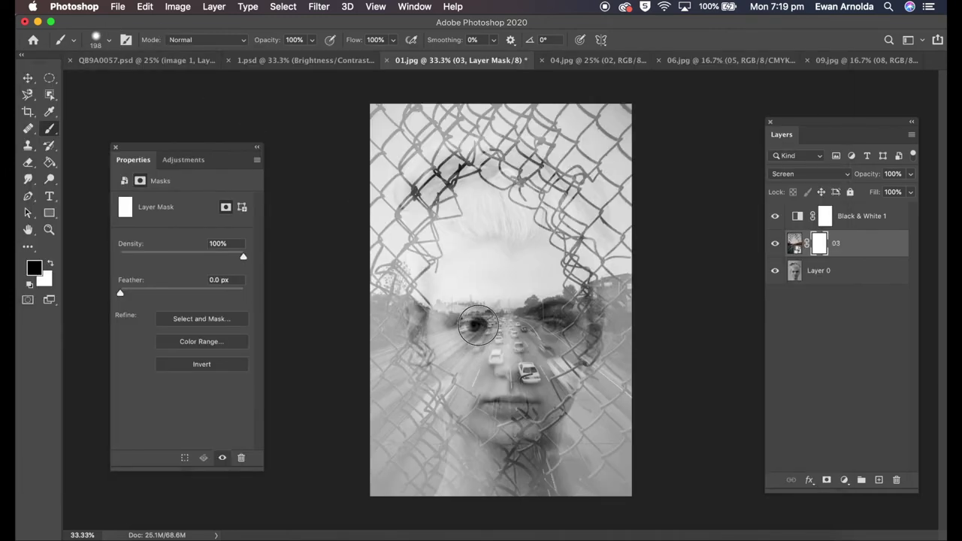
pyautogui.moveTo(544, 328)
pyautogui.mouseDown()
pyautogui.moveTo(533, 329)
pyautogui.moveTo(562, 331)
pyautogui.mouseUp()
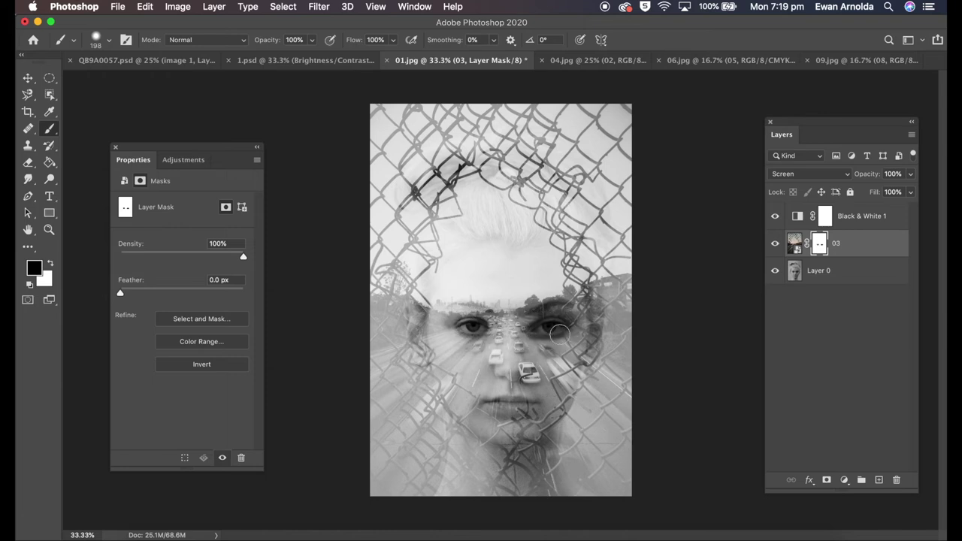
pyautogui.click(794, 224)
pyautogui.moveTo(170, 254); pyautogui.dragTo(181, 254)
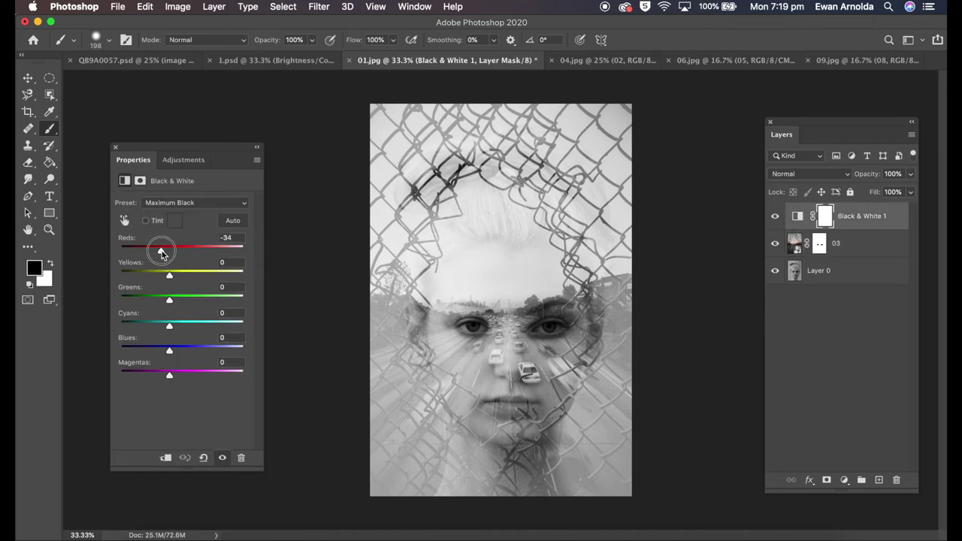
# Adjust the Black & White yellows and add Brightness/Contrast at brightness 16, contrast 37.
pyautogui.moveTo(170, 276)
pyautogui.mouseDown()
pyautogui.moveTo(186, 278)
pyautogui.moveTo(175, 279)
pyautogui.moveTo(189, 328)
pyautogui.moveTo(150, 328)
pyautogui.moveTo(175, 328)
pyautogui.moveTo(187, 350)
pyautogui.moveTo(169, 350)
pyautogui.mouseUp()
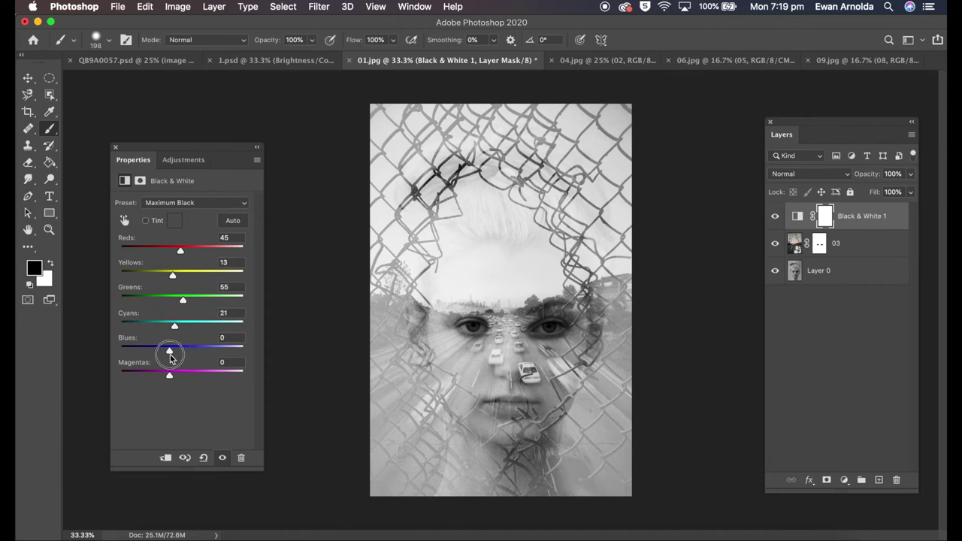
pyautogui.click(180, 159)
pyautogui.click(149, 193)
pyautogui.moveTo(182, 239)
pyautogui.mouseDown()
pyautogui.moveTo(205, 268)
pyautogui.moveTo(187, 239)
pyautogui.mouseUp()
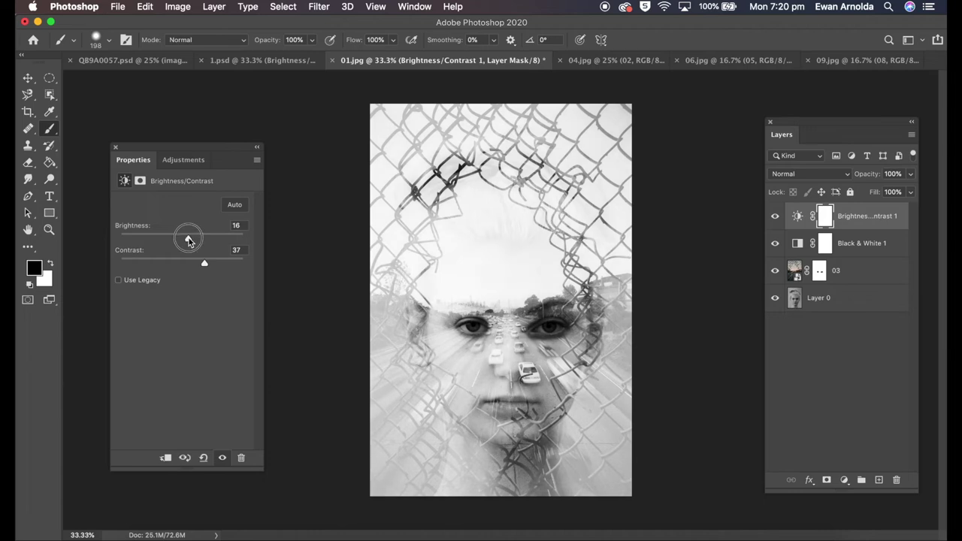
# Target layer 03's mask with a white brush at 45% opacity.
pyautogui.click(823, 272)
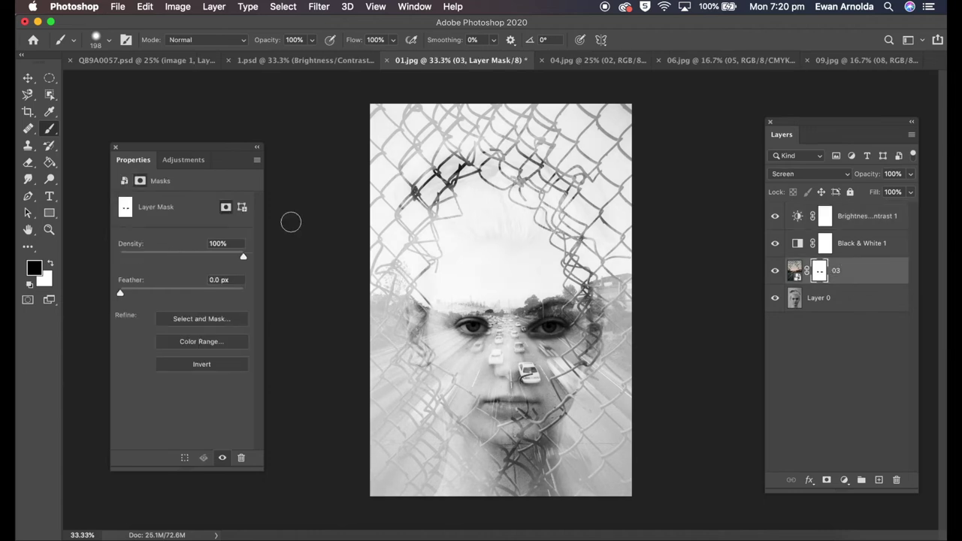
pyautogui.click(51, 264)
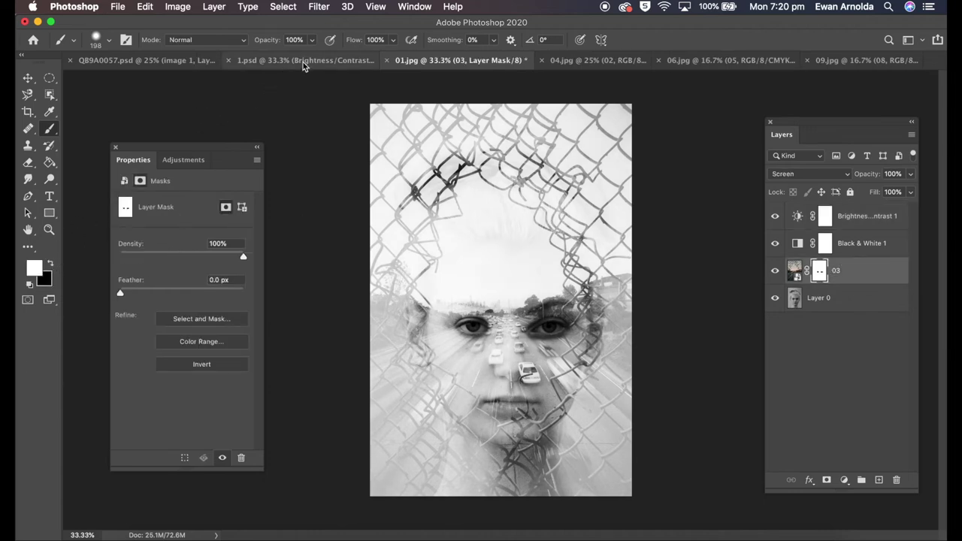
pyautogui.click(311, 40)
pyautogui.moveTo(311, 58); pyautogui.dragTo(278, 59)
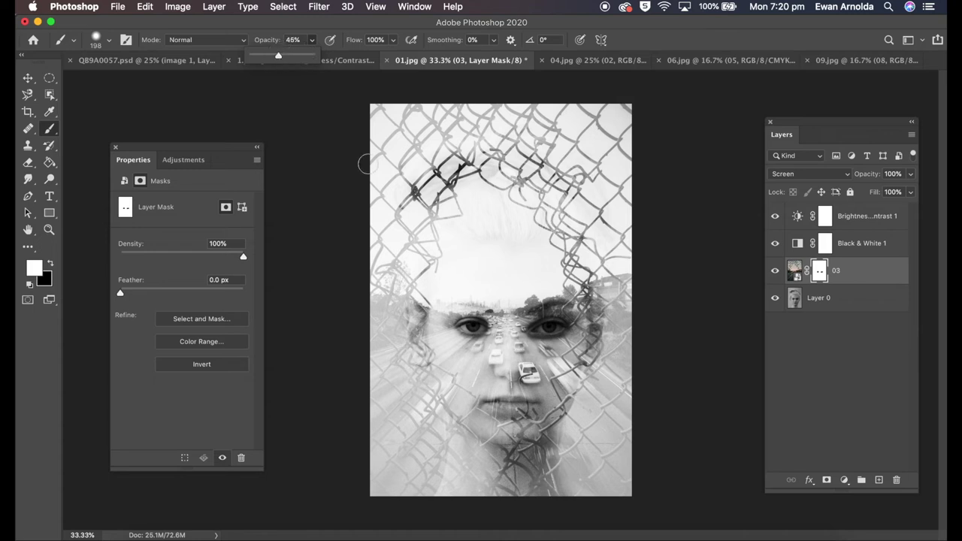
# Brush highway back over the eyes in white, then unmask eyes and lips with 21% black.
pyautogui.moveTo(468, 325); pyautogui.dragTo(481, 326)
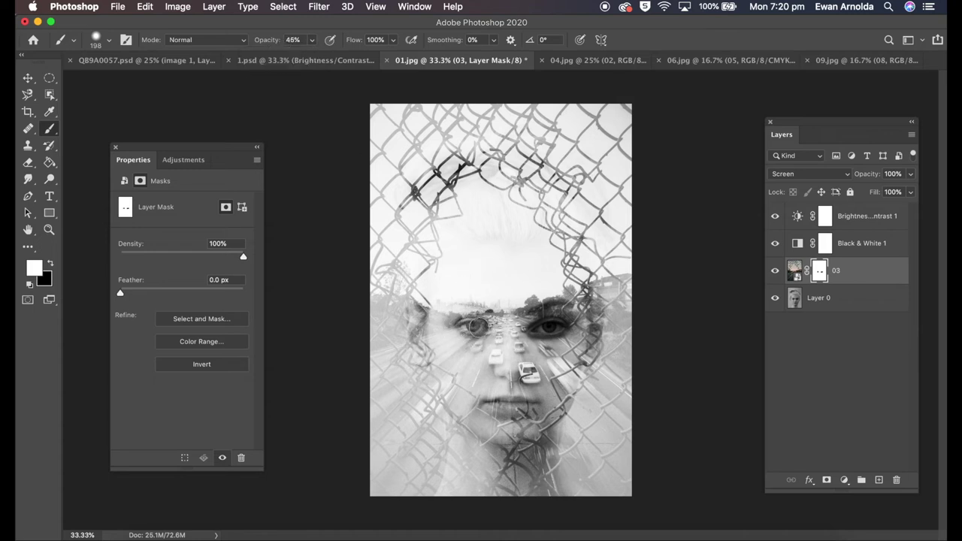
pyautogui.moveTo(560, 327); pyautogui.dragTo(581, 337)
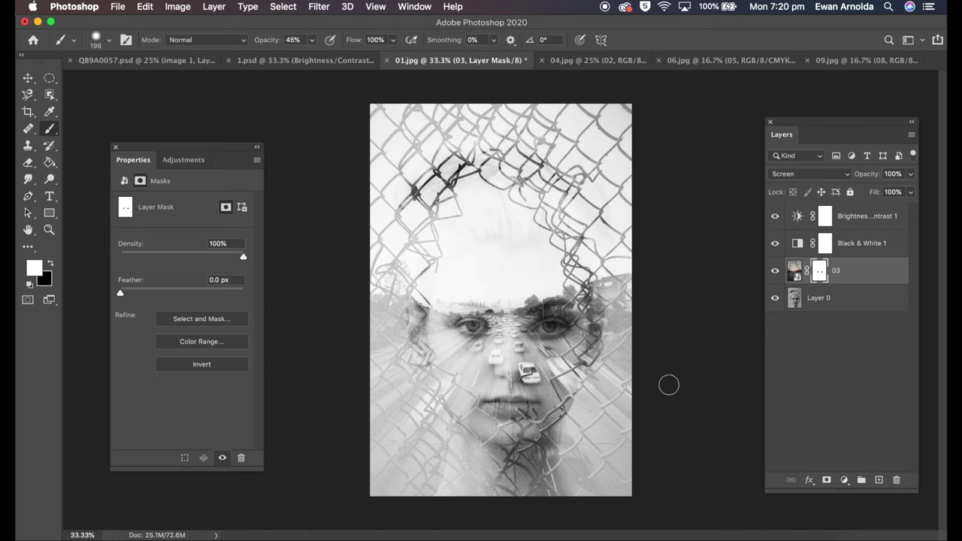
pyautogui.click(50, 263)
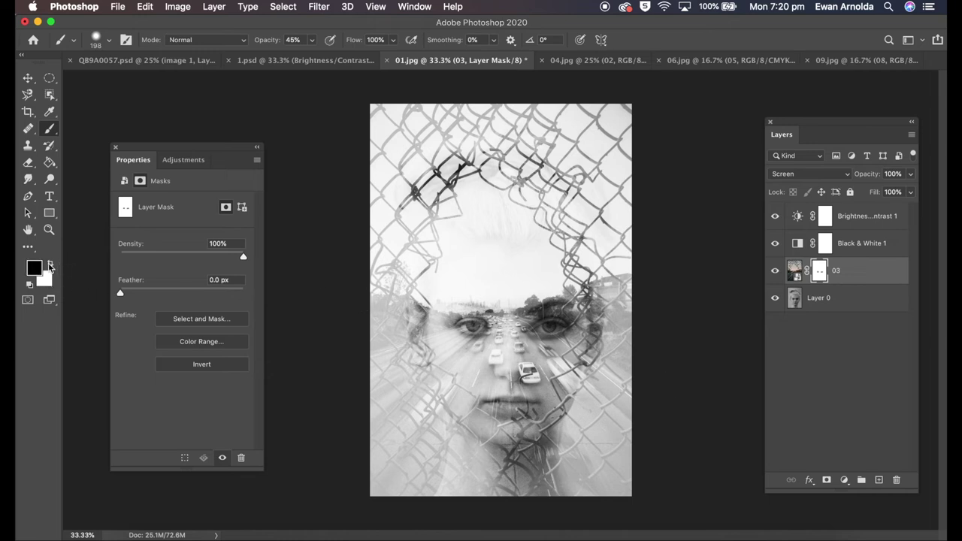
pyautogui.moveTo(312, 40); pyautogui.dragTo(298, 59)
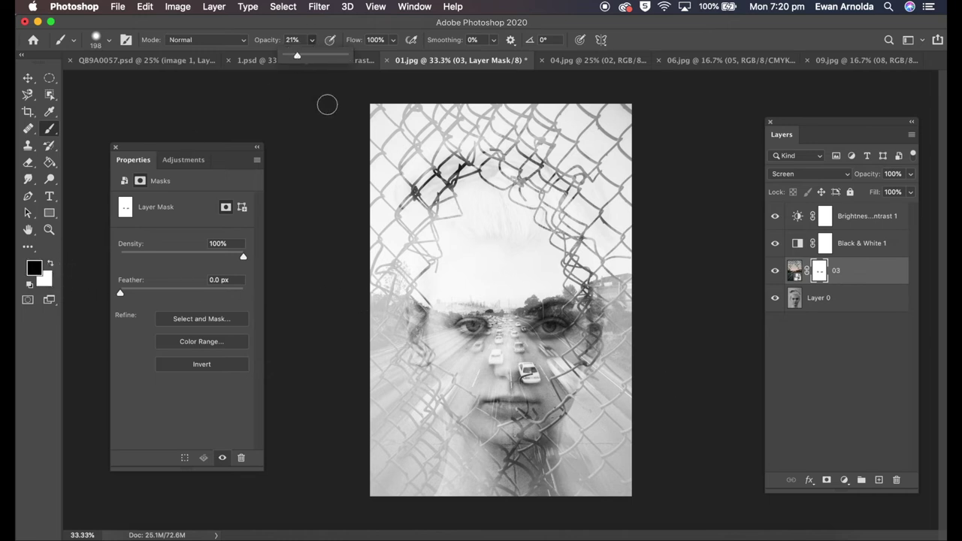
pyautogui.click(465, 326)
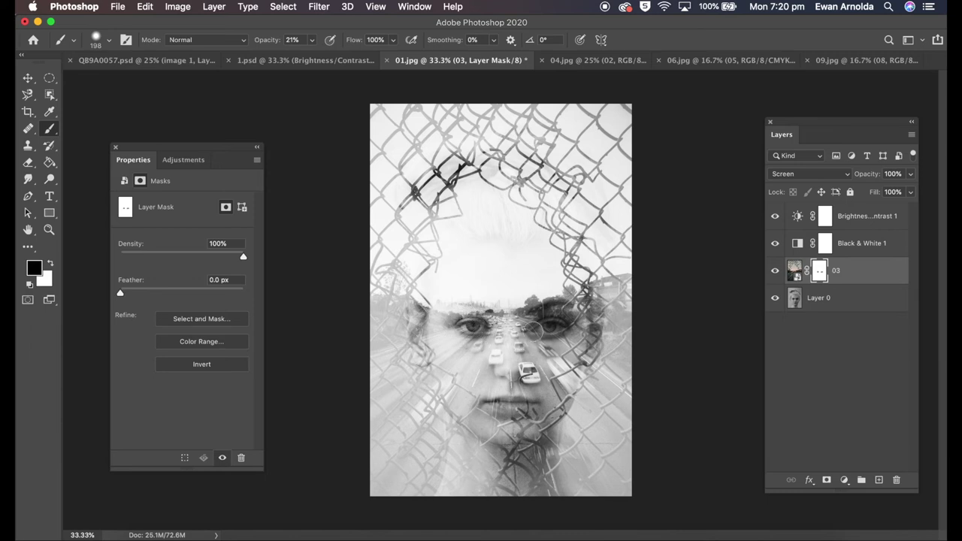
pyautogui.moveTo(534, 328); pyautogui.dragTo(557, 328)
pyautogui.moveTo(489, 403); pyautogui.dragTo(534, 405)
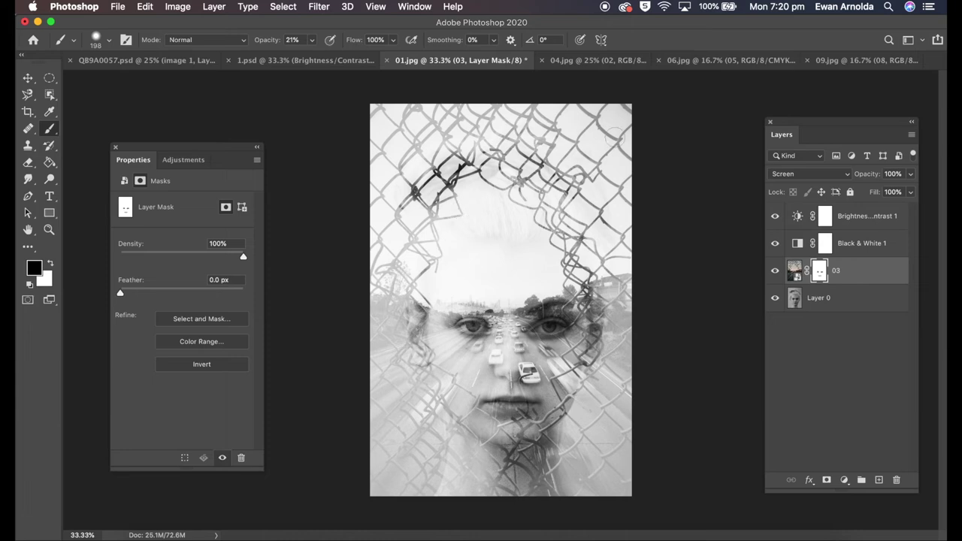
pyautogui.click(590, 64)
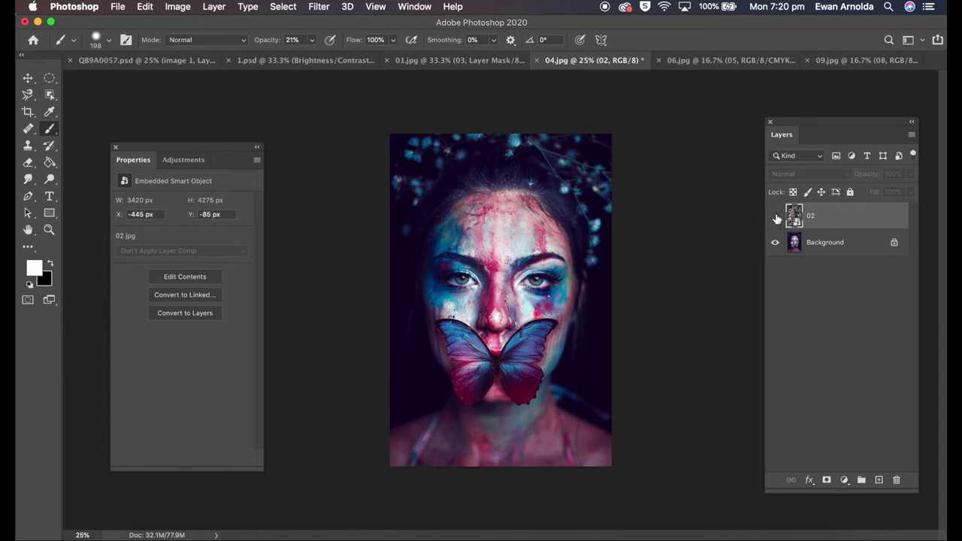
# Show city aerial layer 02 and set its blend mode to Screen.
pyautogui.click(776, 217)
pyautogui.click(795, 175)
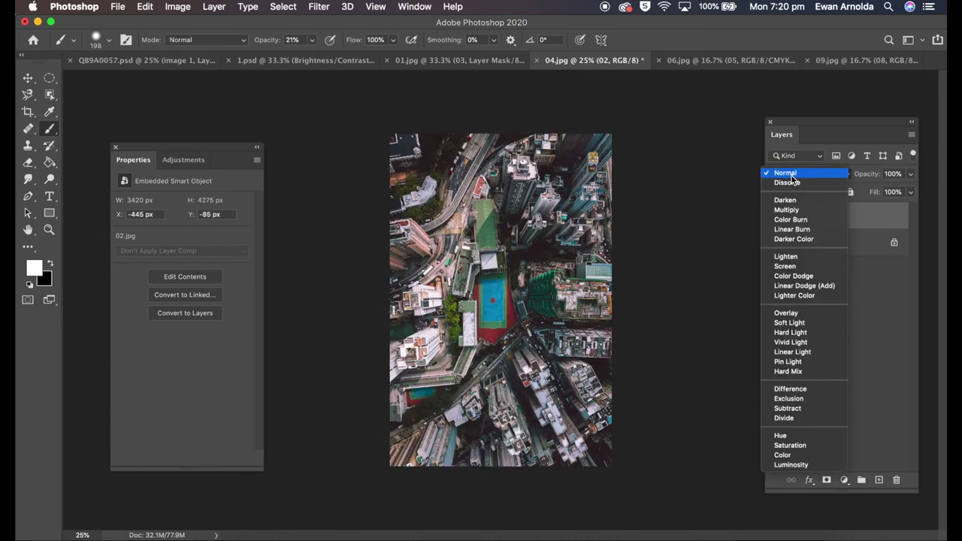
pyautogui.click(787, 267)
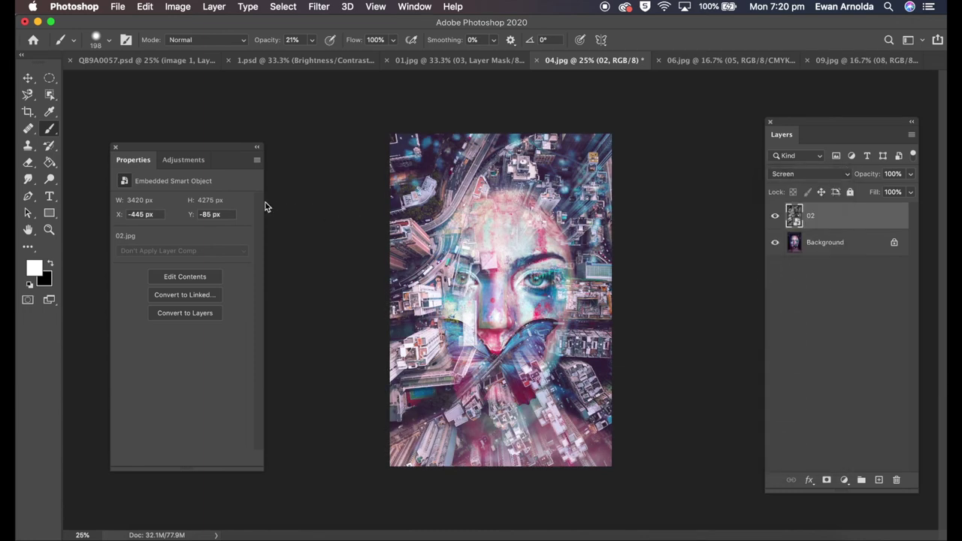
# Add Brightness/Contrast and Hue/Saturation (+11 saturation) adjustments, then give layer 02 a mask.
pyautogui.click(183, 160)
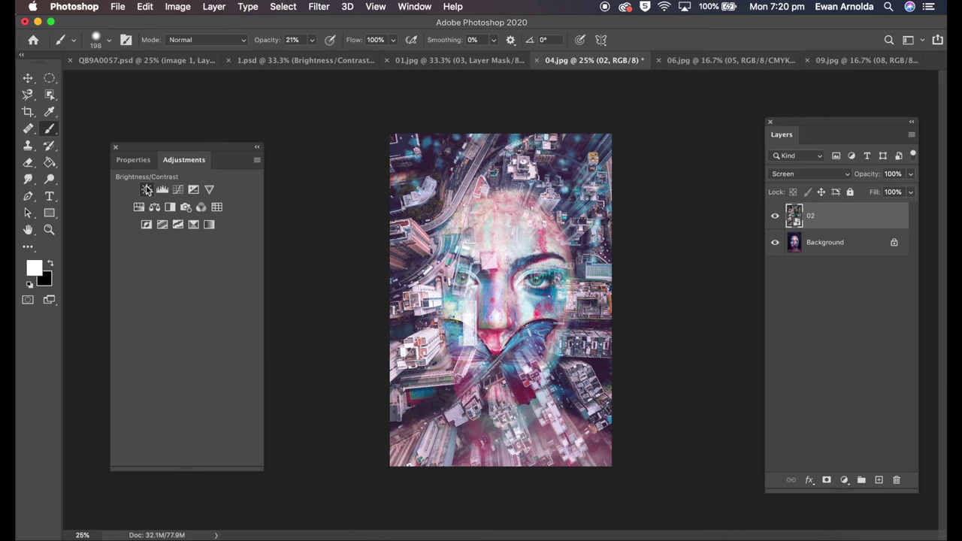
pyautogui.click(146, 189)
pyautogui.moveTo(182, 240)
pyautogui.mouseDown()
pyautogui.moveTo(192, 264)
pyautogui.moveTo(185, 241)
pyautogui.mouseUp()
pyautogui.click(183, 160)
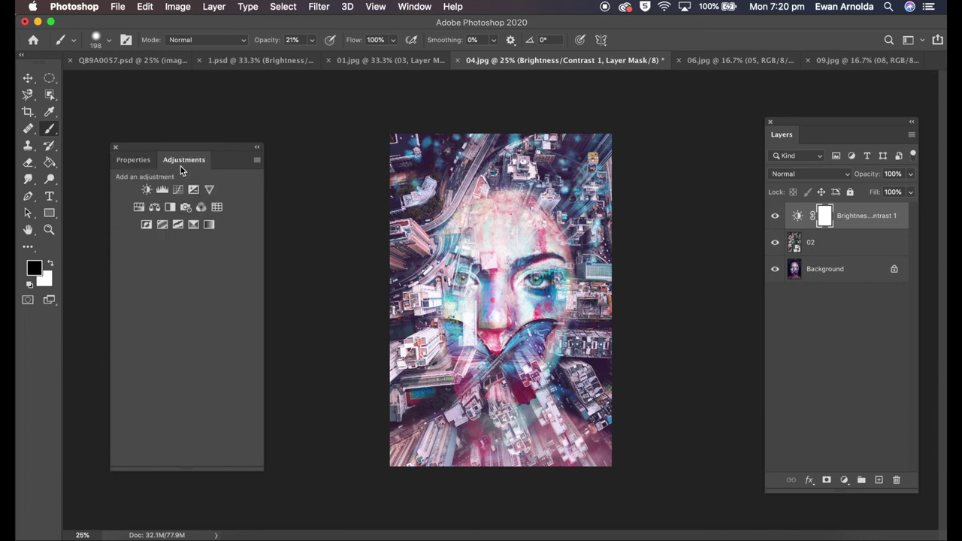
pyautogui.click(154, 209)
pyautogui.moveTo(184, 282); pyautogui.dragTo(190, 279)
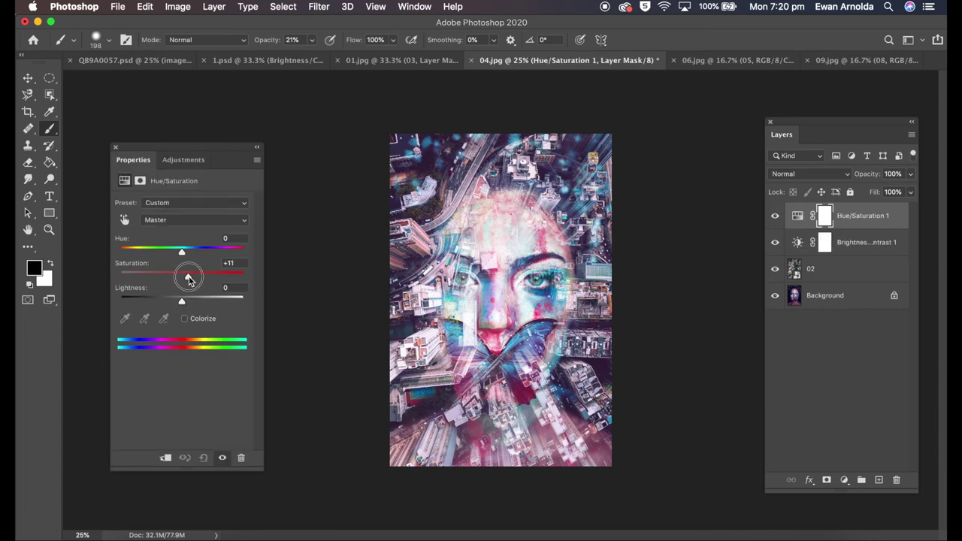
pyautogui.click(816, 272)
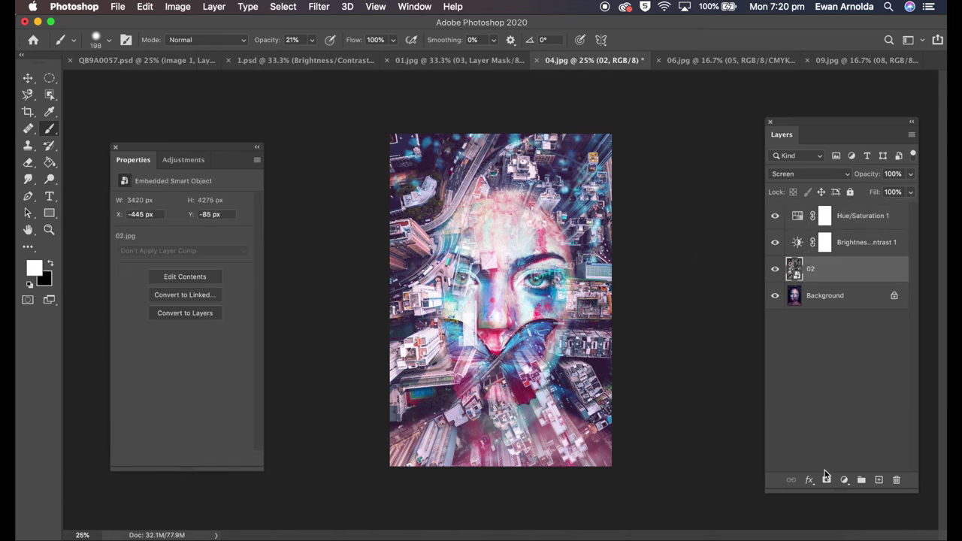
pyautogui.click(826, 479)
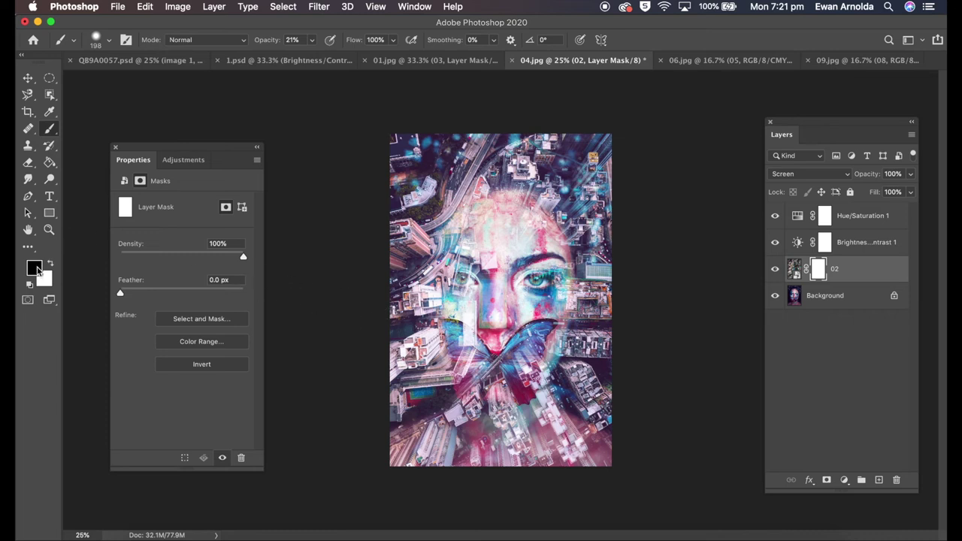
# Paint layer 02's mask to hide the city texture over the eyes, nose, lips and mouth.
pyautogui.moveTo(493, 366)
pyautogui.mouseDown()
pyautogui.moveTo(452, 348)
pyautogui.moveTo(538, 329)
pyautogui.moveTo(541, 337)
pyautogui.mouseUp()
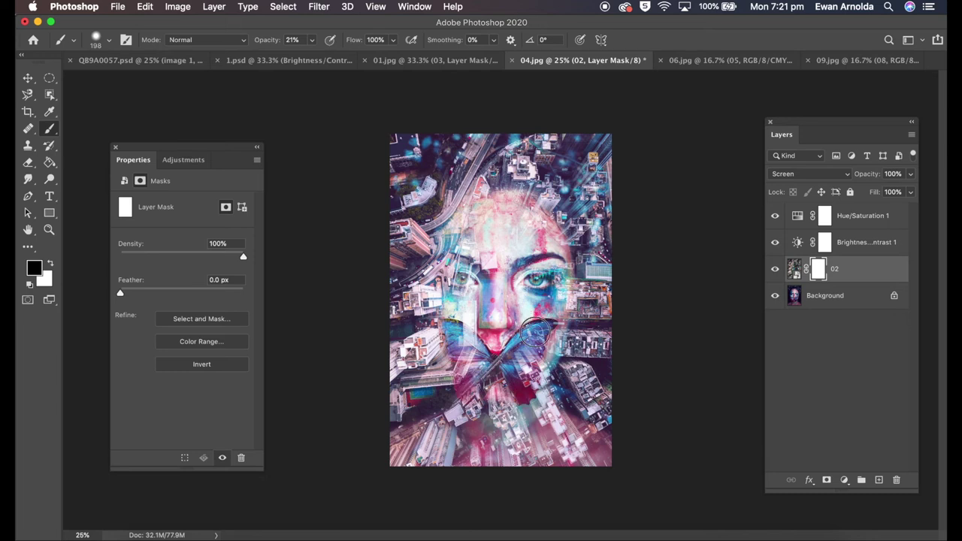
pyautogui.moveTo(449, 279); pyautogui.dragTo(462, 282)
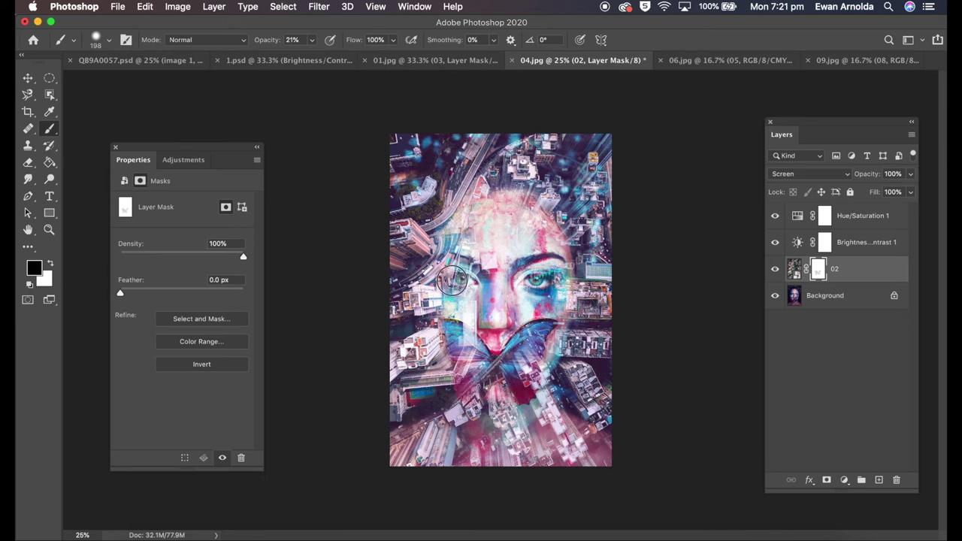
pyautogui.moveTo(555, 280); pyautogui.dragTo(542, 282)
pyautogui.moveTo(460, 274); pyautogui.dragTo(475, 284)
pyautogui.click(498, 364)
pyautogui.moveTo(486, 315)
pyautogui.mouseDown()
pyautogui.moveTo(512, 331)
pyautogui.moveTo(500, 338)
pyautogui.moveTo(444, 329)
pyautogui.moveTo(482, 353)
pyautogui.moveTo(518, 356)
pyautogui.moveTo(530, 334)
pyautogui.moveTo(519, 391)
pyautogui.moveTo(472, 388)
pyautogui.moveTo(460, 358)
pyautogui.mouseUp()
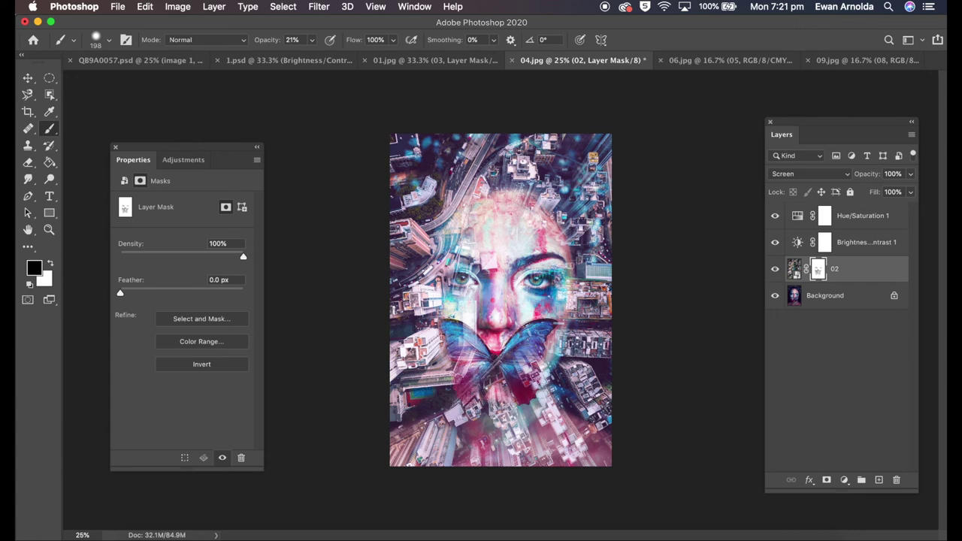
# Lower the Brightness/Contrast brightness to -9, then switch to the 06.jpg curly-haired portrait.
pyautogui.click(799, 245)
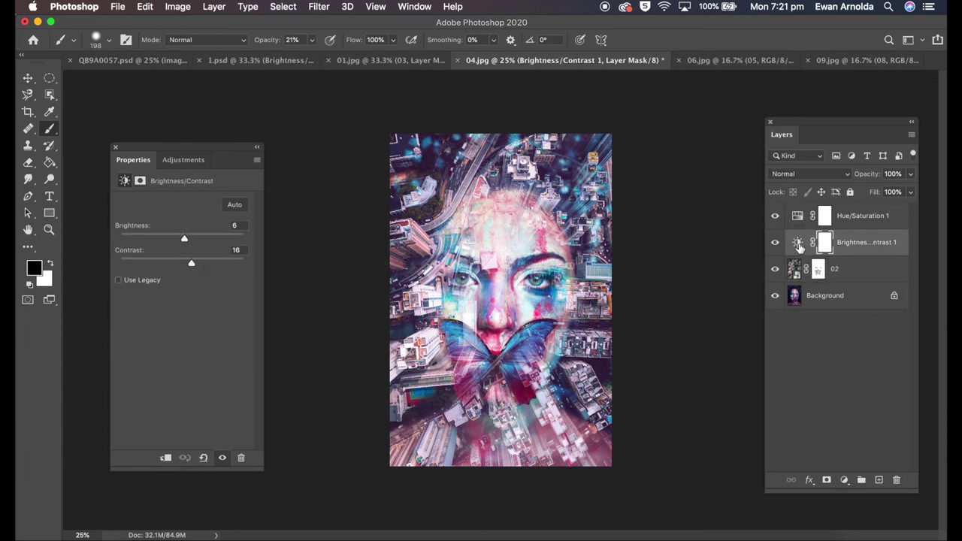
pyautogui.moveTo(185, 241); pyautogui.dragTo(179, 241)
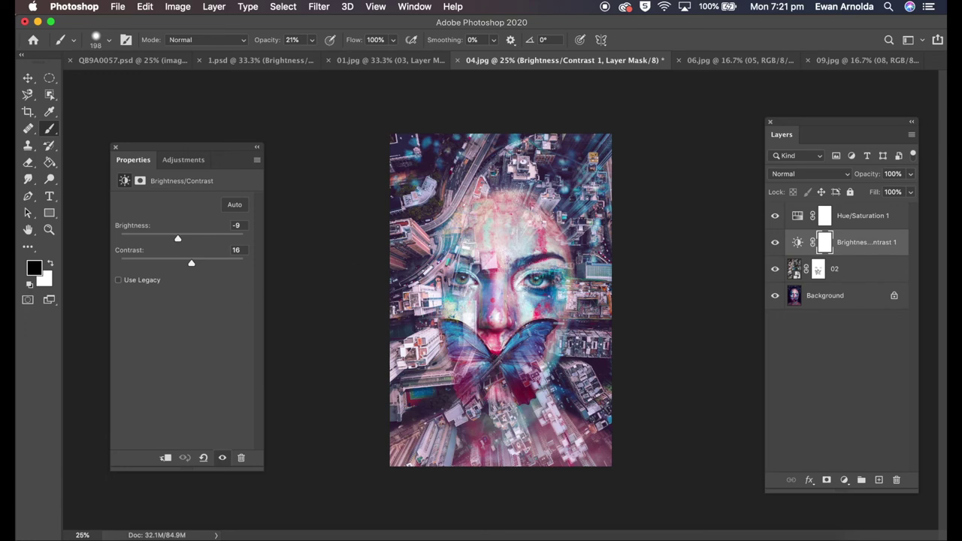
pyautogui.click(725, 66)
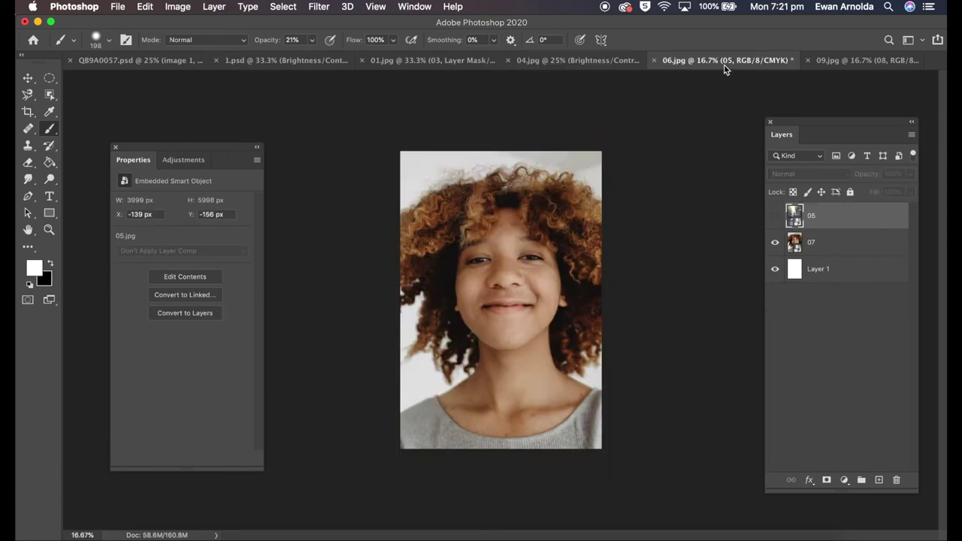
# Show swing layer 05 and blend it over the portrait in Screen mode.
pyautogui.click(776, 217)
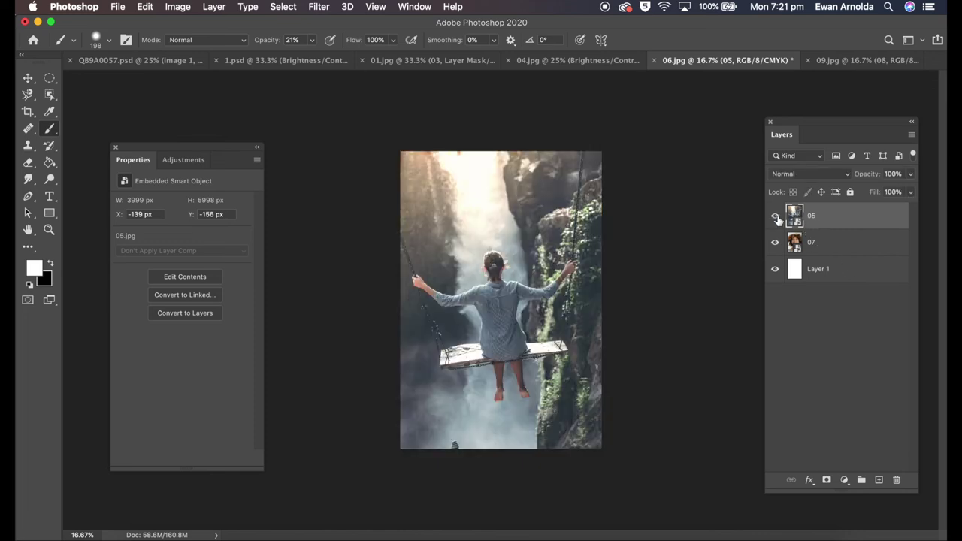
pyautogui.click(792, 176)
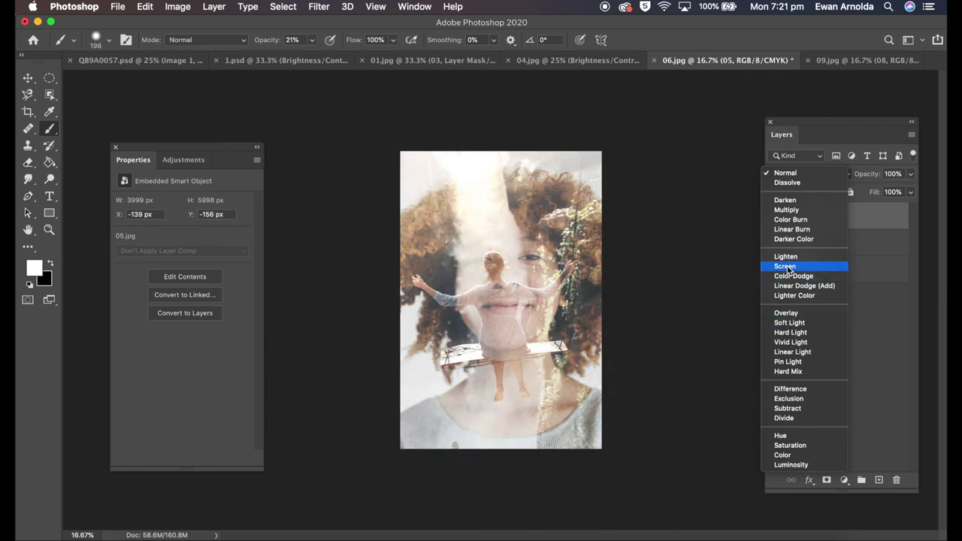
pyautogui.click(787, 267)
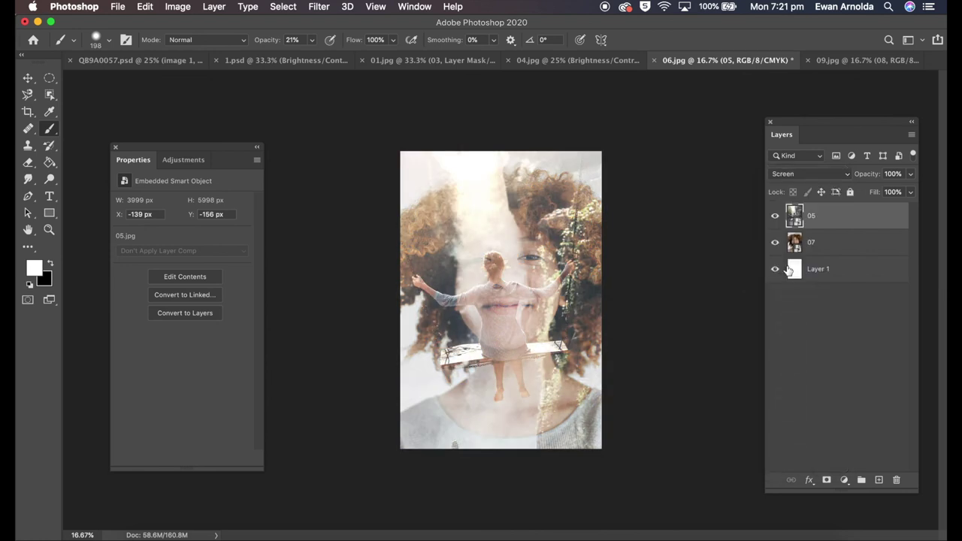
# Add a Brightness/Contrast adjustment with brightness raised to 11.
pyautogui.click(186, 163)
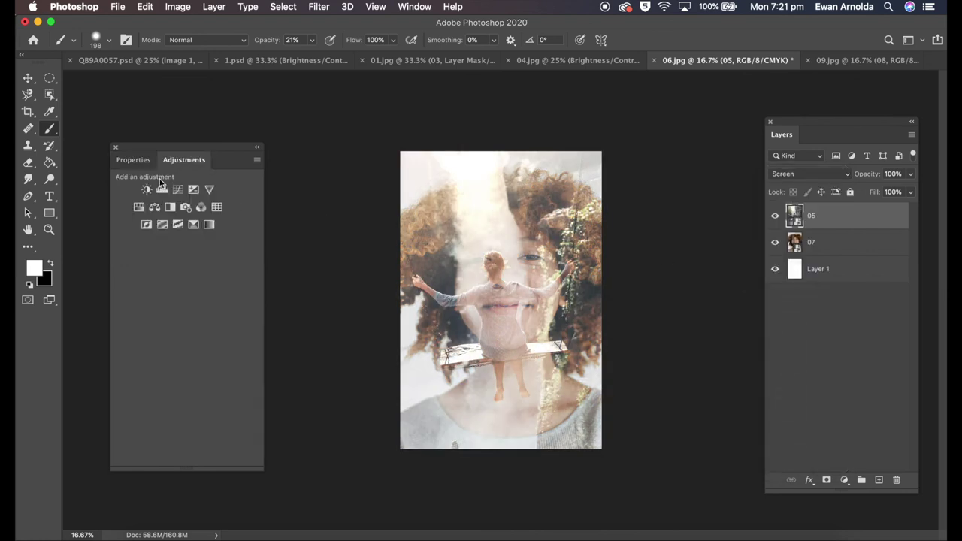
pyautogui.click(146, 190)
pyautogui.moveTo(182, 240)
pyautogui.mouseDown()
pyautogui.moveTo(192, 263)
pyautogui.moveTo(204, 264)
pyautogui.moveTo(188, 242)
pyautogui.mouseUp()
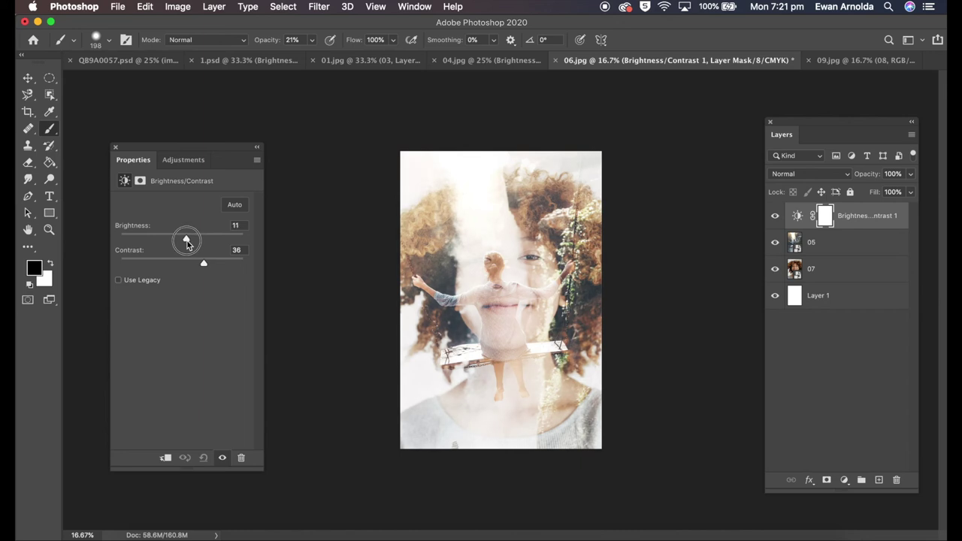
# Add a Black & White adjustment using the Maximum Black preset, lightening reds, yellows and greens.
pyautogui.click(185, 162)
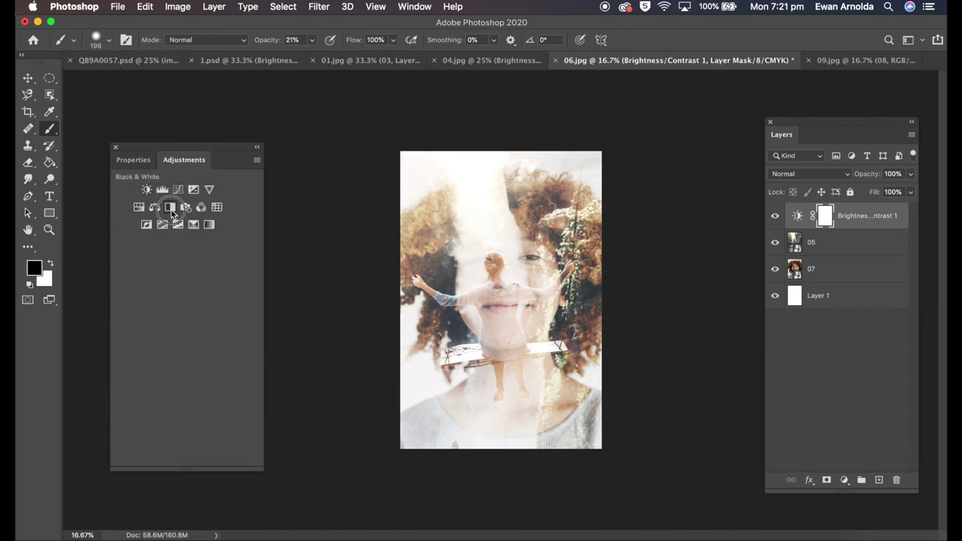
pyautogui.click(170, 207)
pyautogui.click(161, 203)
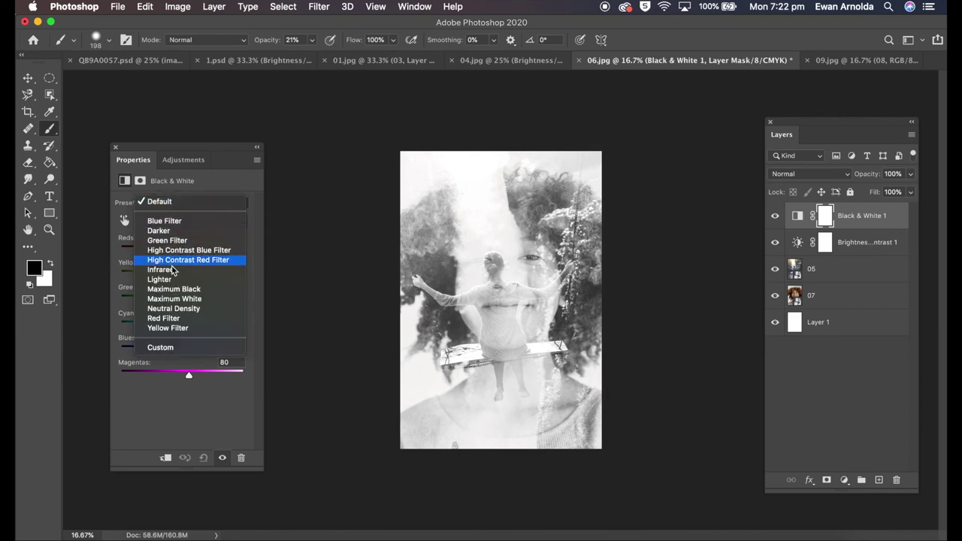
pyautogui.click(180, 293)
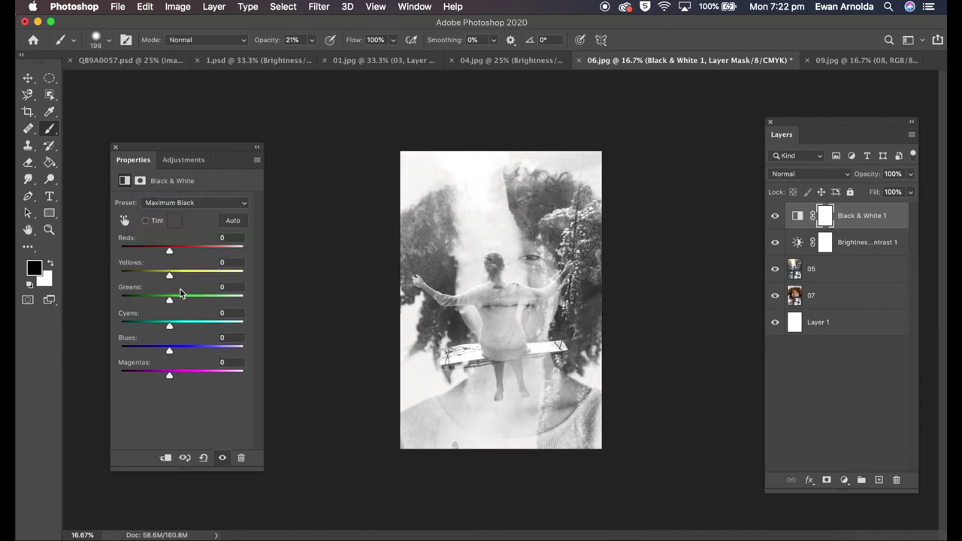
pyautogui.moveTo(169, 252)
pyautogui.mouseDown()
pyautogui.moveTo(183, 250)
pyautogui.moveTo(180, 278)
pyautogui.moveTo(159, 277)
pyautogui.mouseUp()
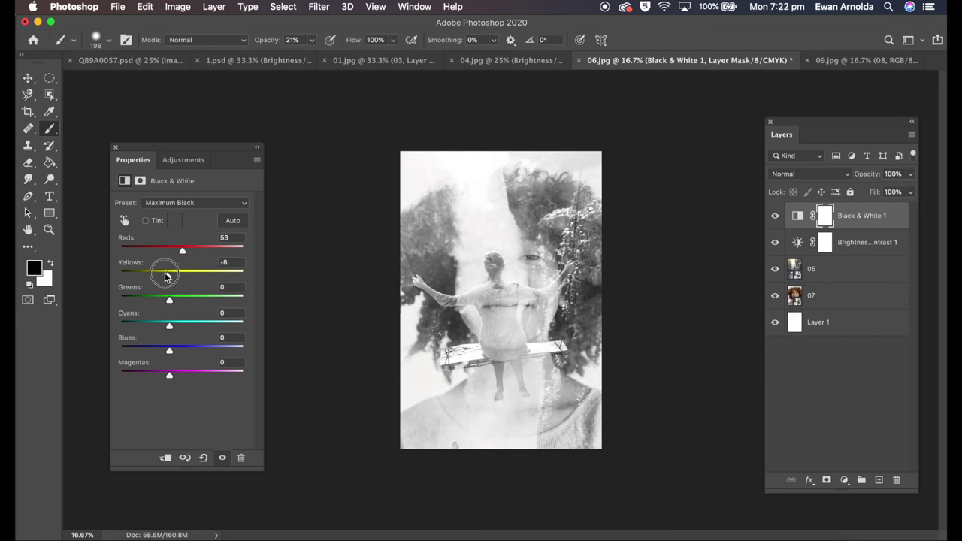
pyautogui.moveTo(172, 302)
pyautogui.mouseDown()
pyautogui.moveTo(190, 301)
pyautogui.moveTo(148, 327)
pyautogui.moveTo(165, 377)
pyautogui.mouseUp()
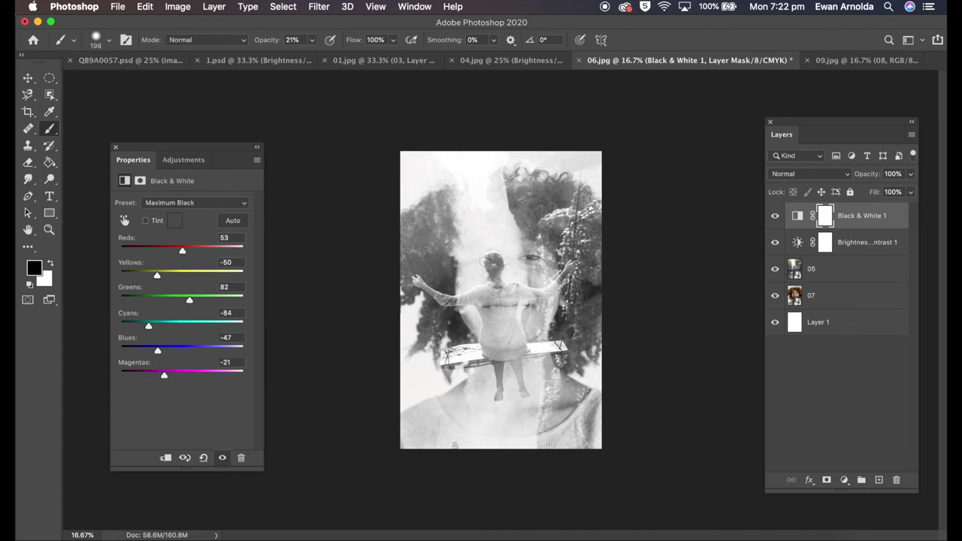
# Lower the Brightness/Contrast brightness to -6, then switch to the 09.jpg document.
pyautogui.click(799, 243)
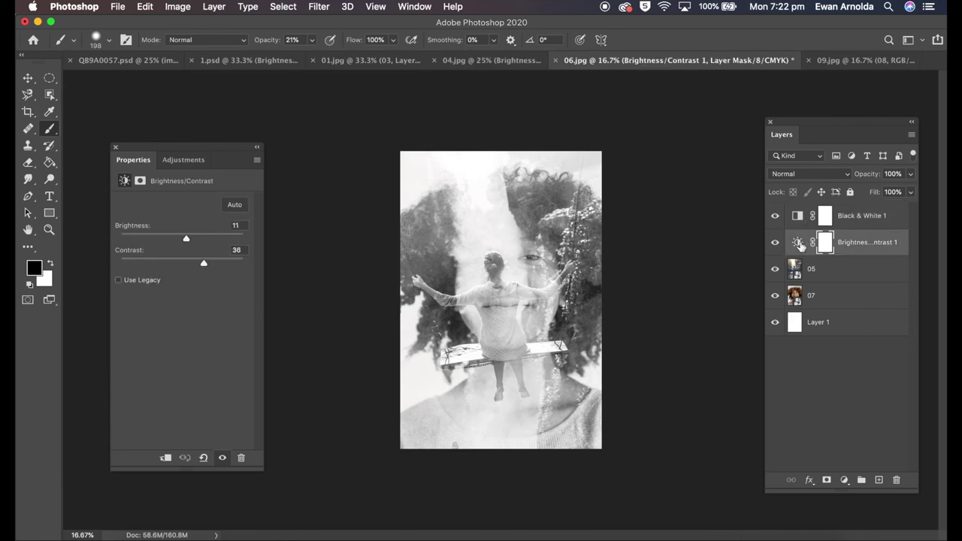
pyautogui.moveTo(187, 241); pyautogui.dragTo(179, 241)
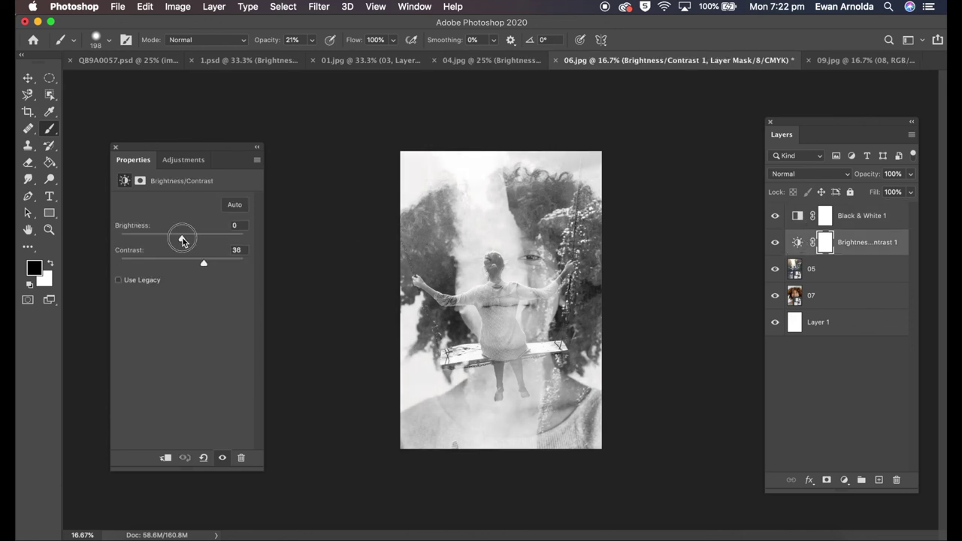
pyautogui.moveTo(179, 240); pyautogui.dragTo(181, 241)
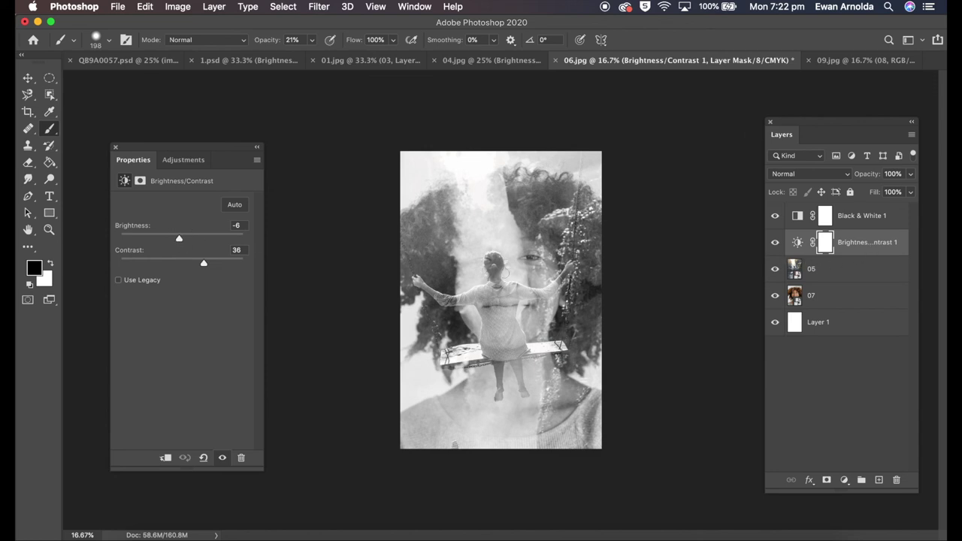
pyautogui.click(861, 61)
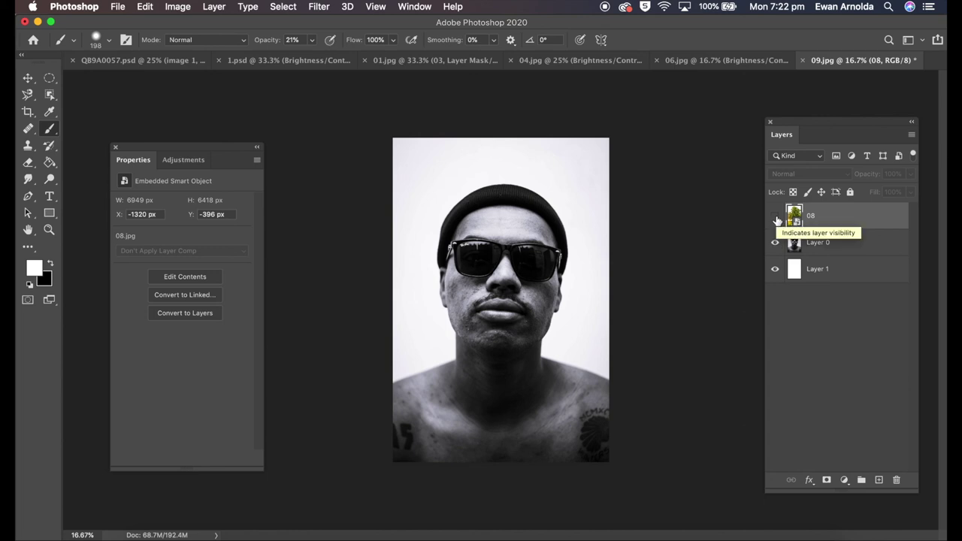
# Show tree layer 08 and blend it over the sunglasses portrait in Screen mode.
pyautogui.click(776, 218)
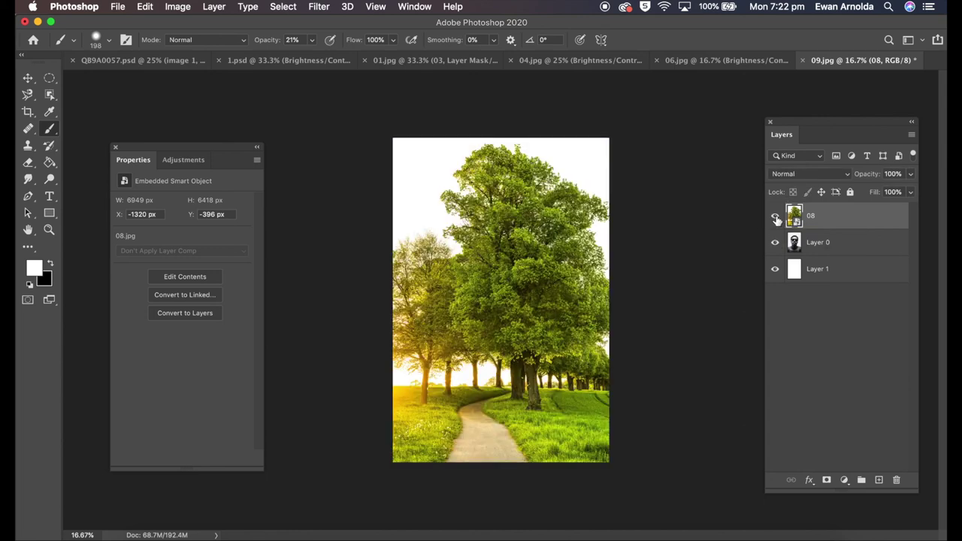
pyautogui.click(791, 176)
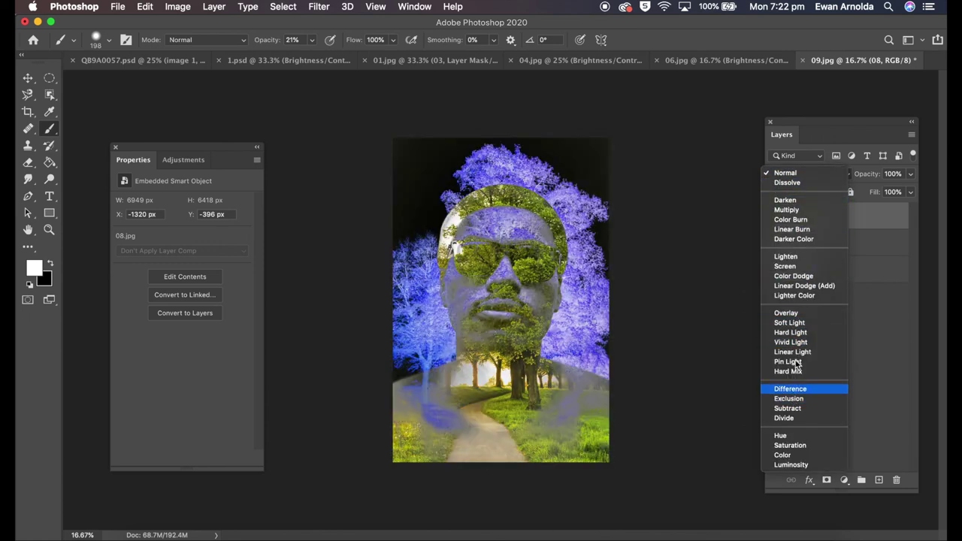
pyautogui.click(787, 267)
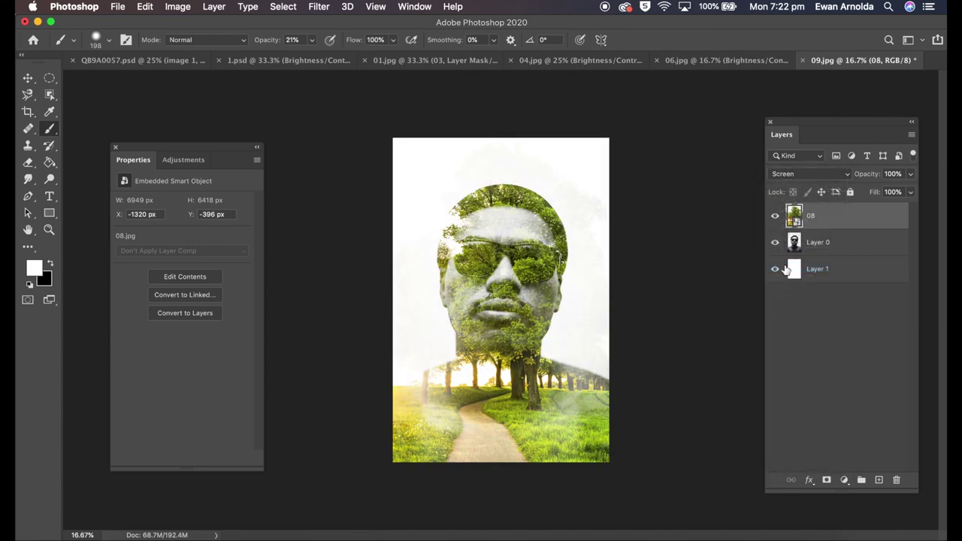
# Rotate the tree layer roughly 180 degrees so it hangs upside down.
pyautogui.hotkey('ctrl', 't')
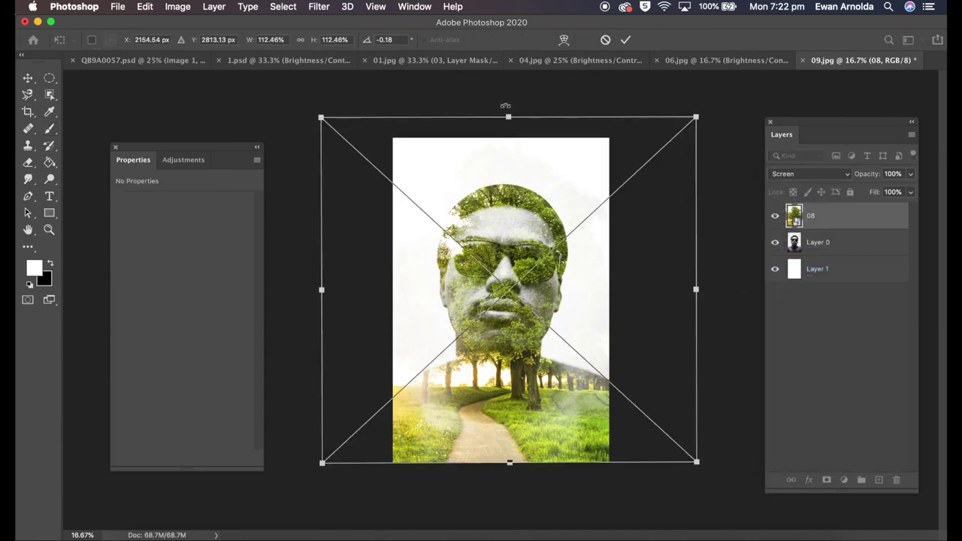
pyautogui.moveTo(505, 105)
pyautogui.mouseDown()
pyautogui.moveTo(584, 325)
pyautogui.moveTo(535, 351)
pyautogui.mouseUp()
pyautogui.moveTo(533, 354); pyautogui.dragTo(515, 369)
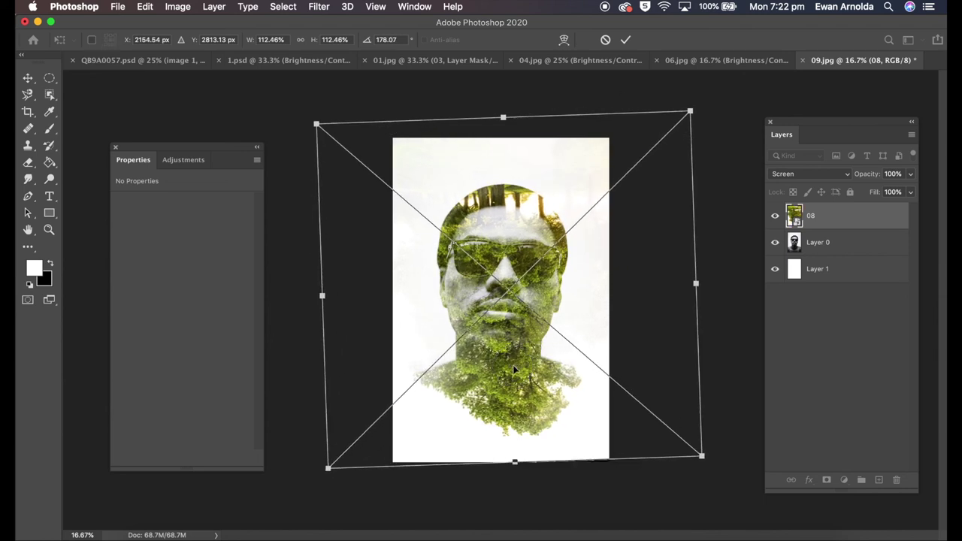
pyautogui.moveTo(710, 281); pyautogui.dragTo(712, 290)
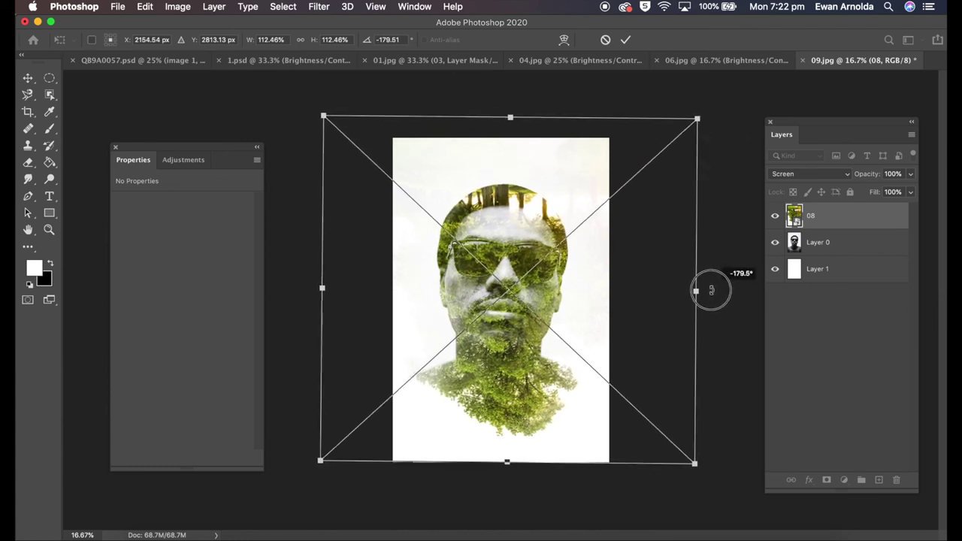
pyautogui.click(629, 40)
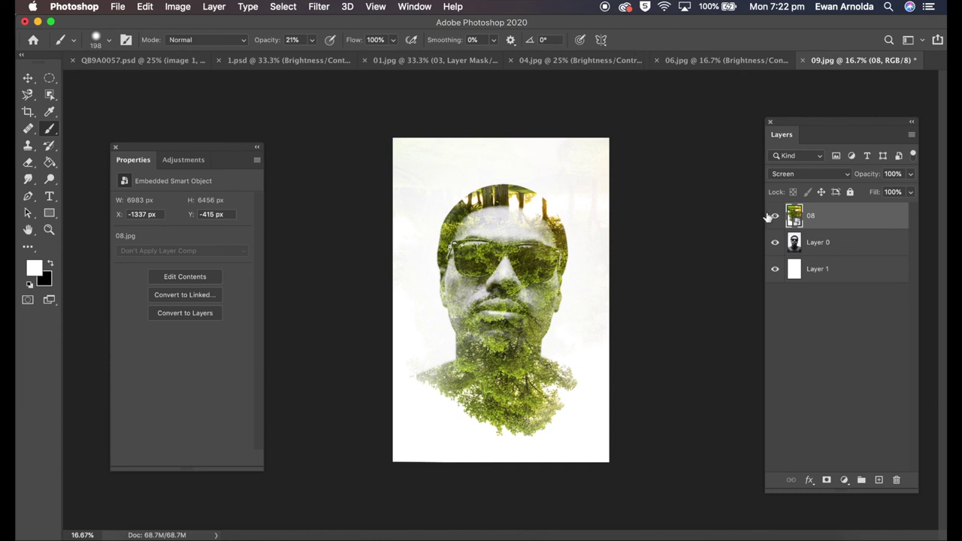
# Add a Brightness/Contrast adjustment to 09.jpg with brightness 17 and contrast 21.
pyautogui.click(180, 161)
pyautogui.click(148, 192)
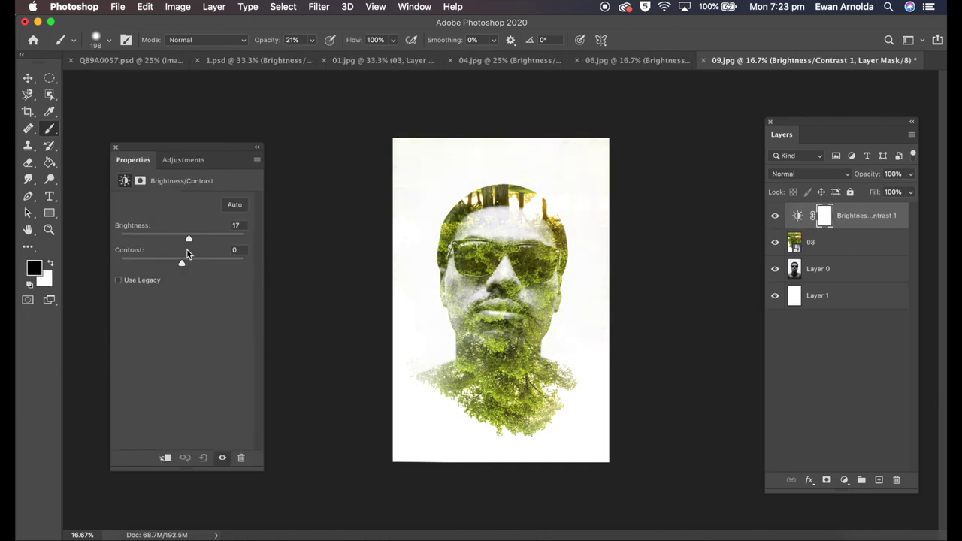
pyautogui.moveTo(184, 266); pyautogui.dragTo(196, 265)
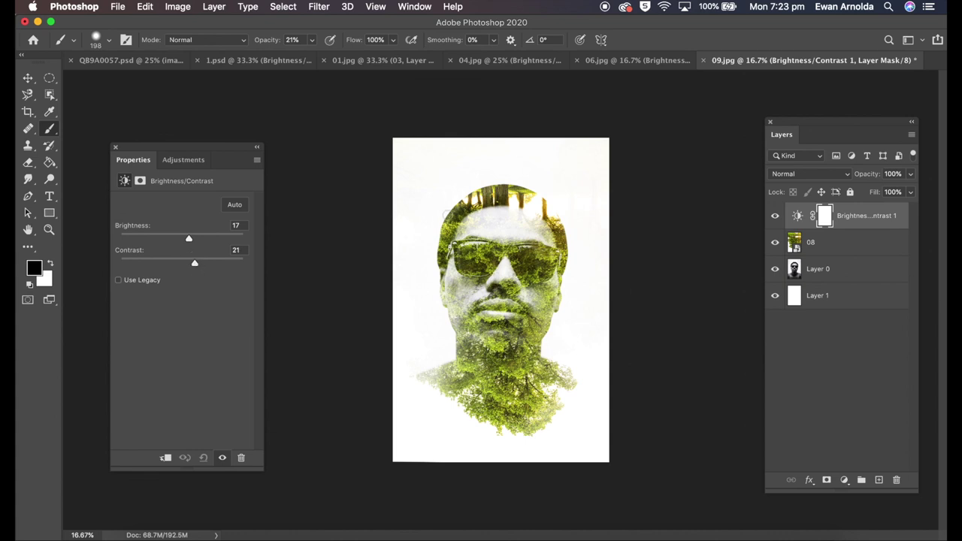